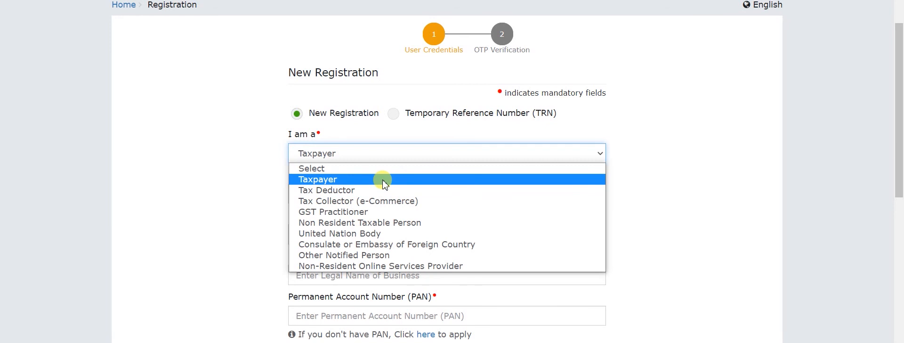
Set the new registration's applicant type to Taxpayer, the state to Delhi and the district to South Delhi
left_click(382, 180)
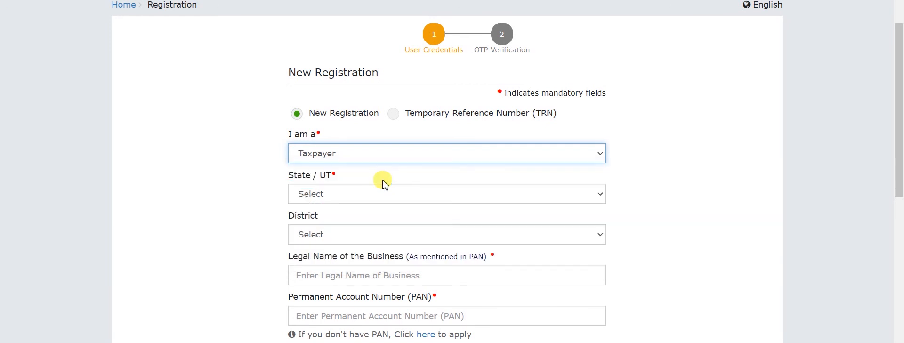
left_click(364, 194)
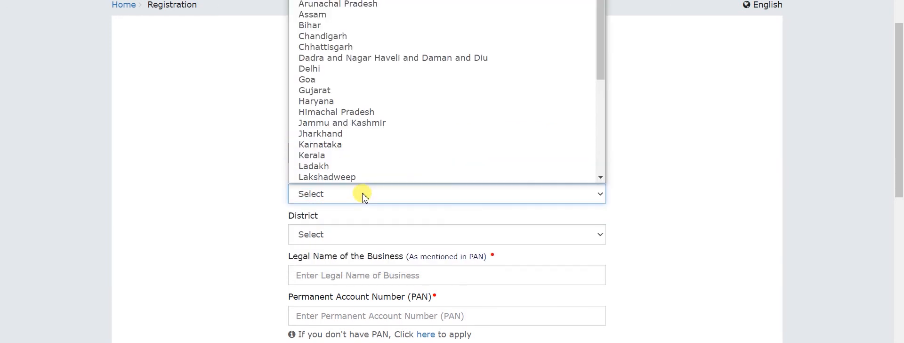
left_click(356, 72)
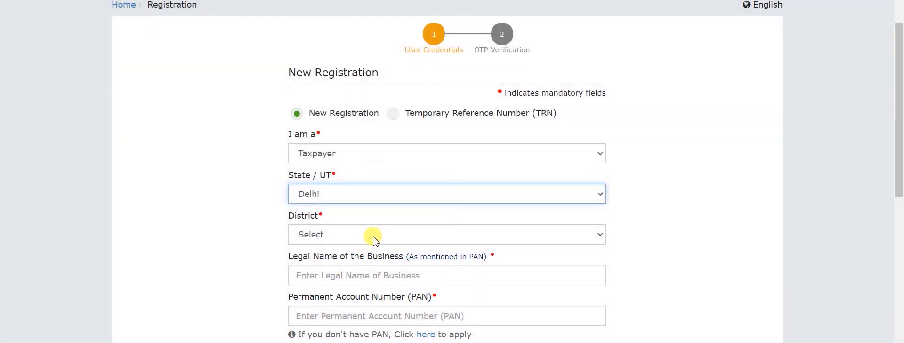
left_click(382, 236)
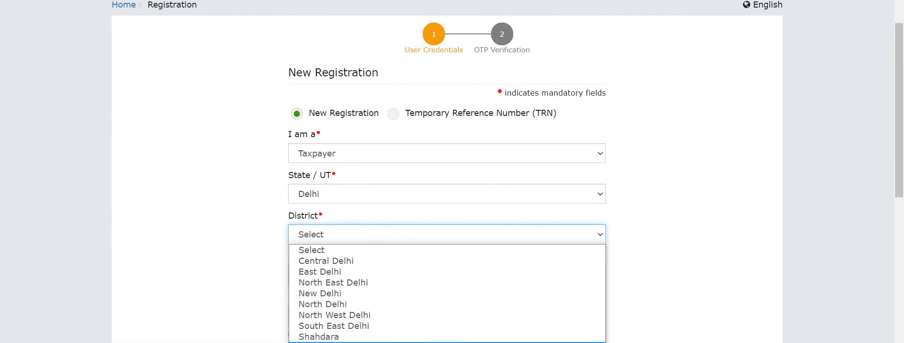
left_click(351, 342)
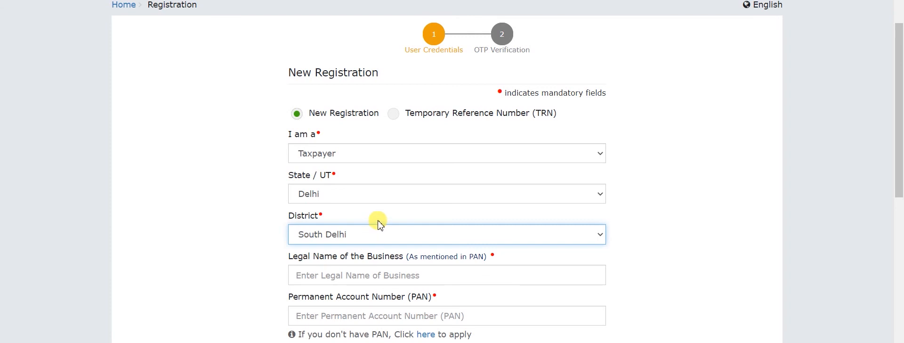
Fill in the business's legal name, PAN, email address, mobile number and captcha characters, and submit the user credentials
scroll(374, 248, "down", 2)
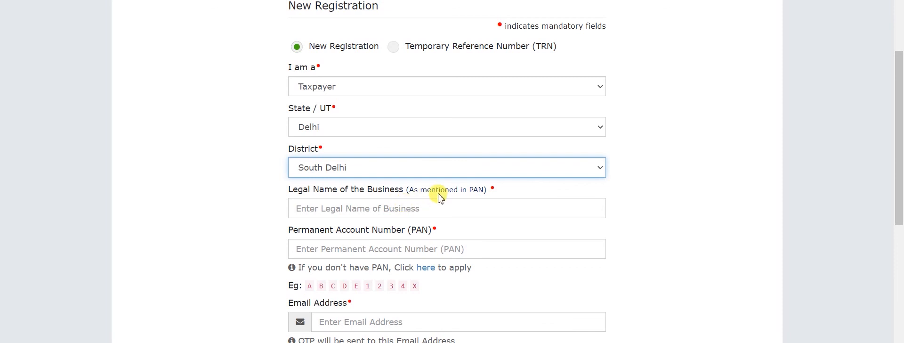
left_click_drag(409, 189, 484, 198)
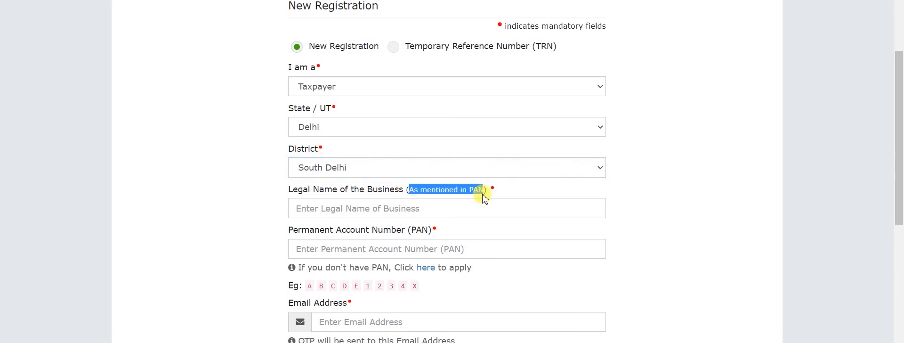
left_click(468, 210)
scroll(464, 211, "down", 1)
left_click(459, 213)
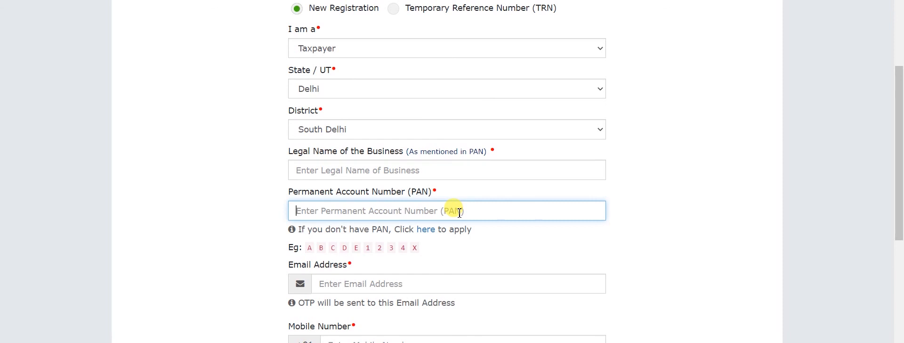
scroll(459, 210, "down", 1)
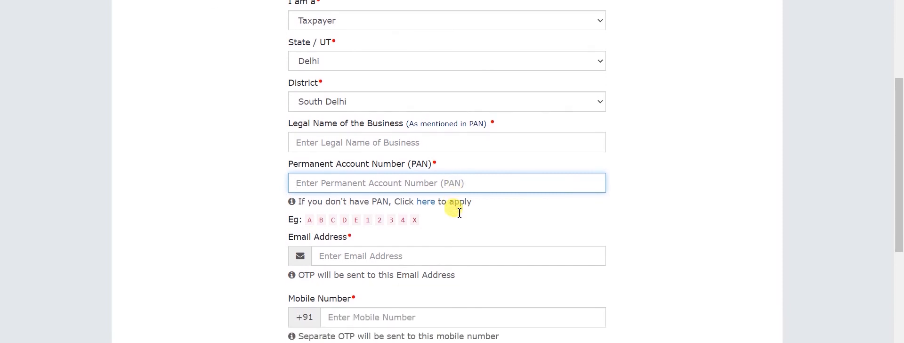
left_click(426, 246)
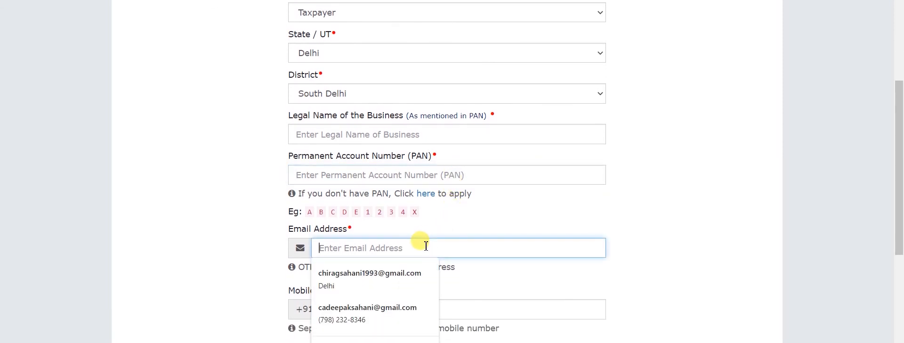
left_click(495, 262)
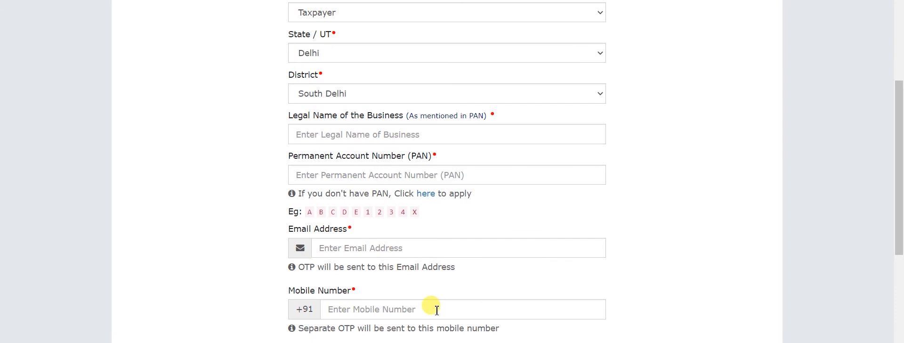
scroll(437, 310, "down", 3)
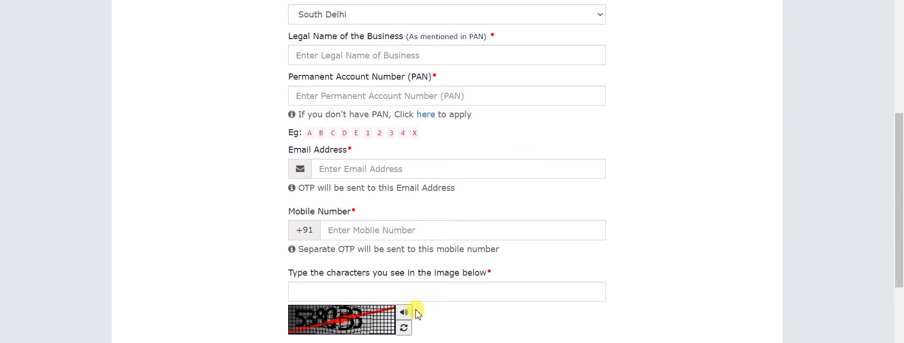
scroll(420, 295, "down", 2)
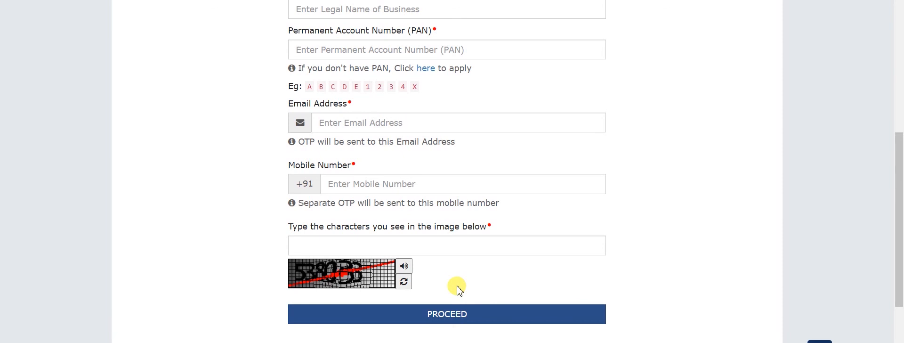
scroll(459, 289, "up", 1)
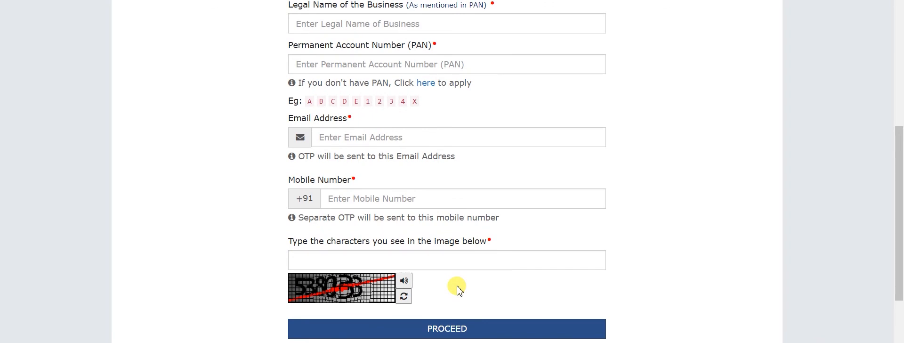
scroll(459, 290, "up", 3)
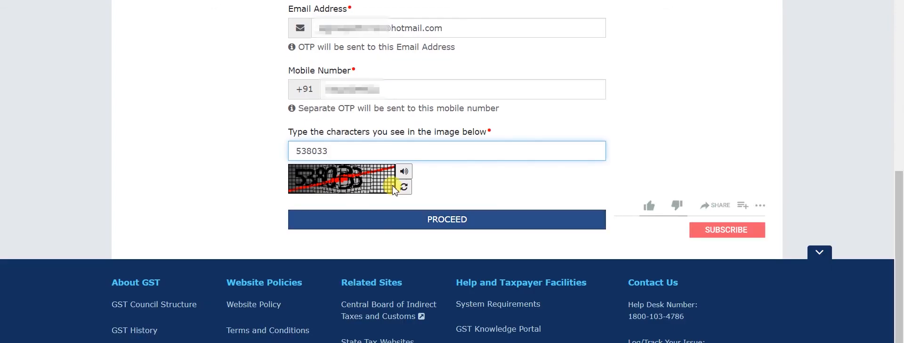
left_click(422, 223)
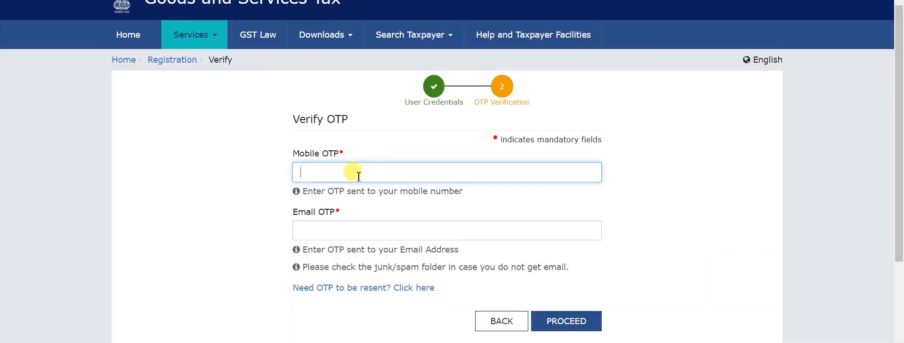
Enter the mobile OTP and the email OTP, and submit them for verification
left_click(338, 231)
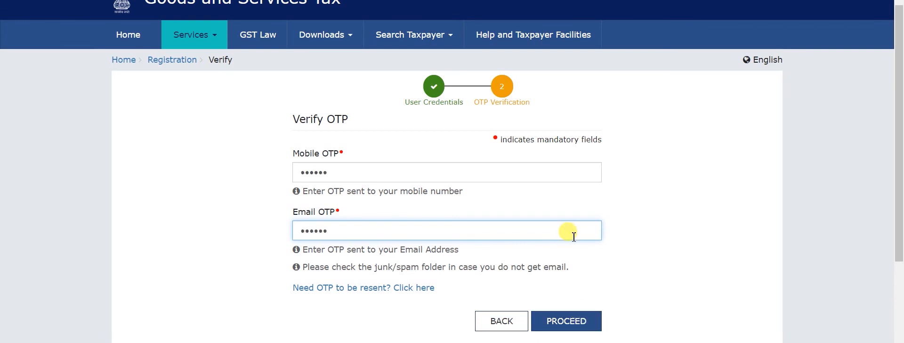
left_click(569, 325)
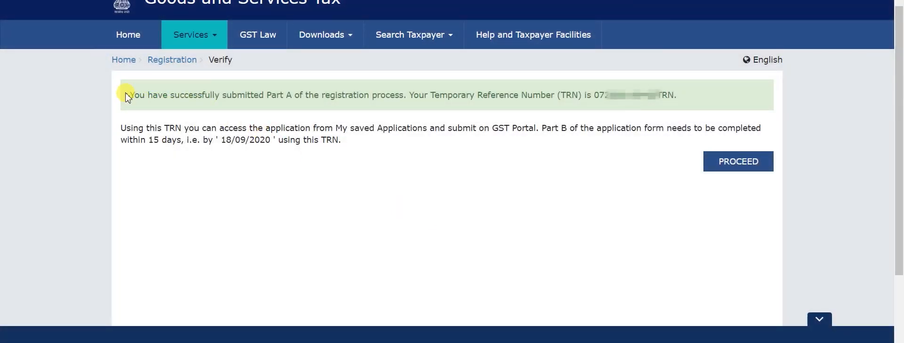
Continue from the submitted Part A, enter the Temporary Reference Number and the captcha characters, and submit them
left_click_drag(130, 96, 532, 111)
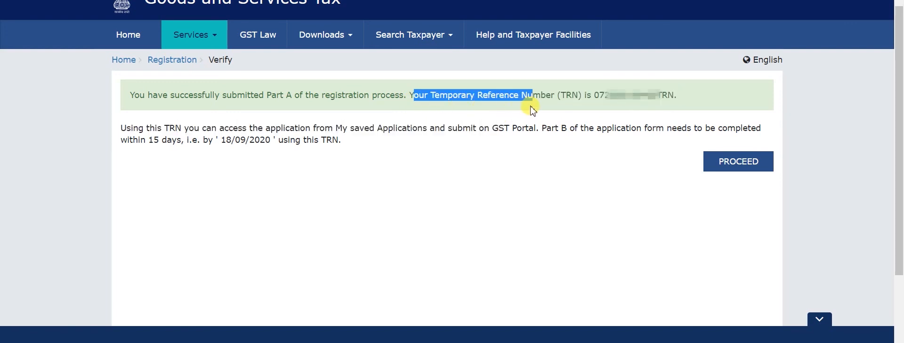
left_click(530, 110)
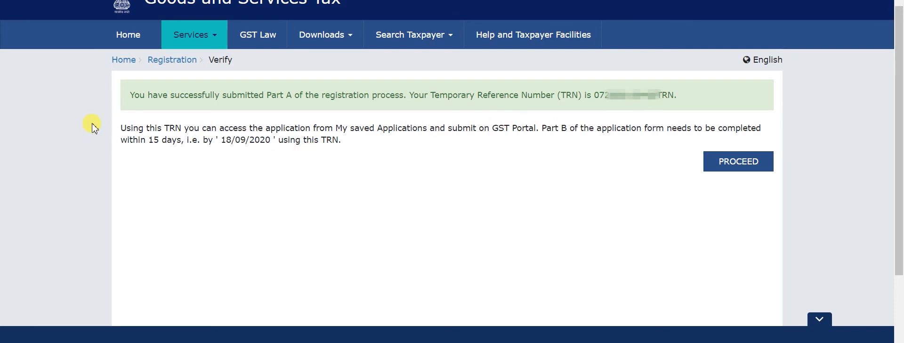
left_click_drag(116, 143, 278, 152)
left_click(577, 263)
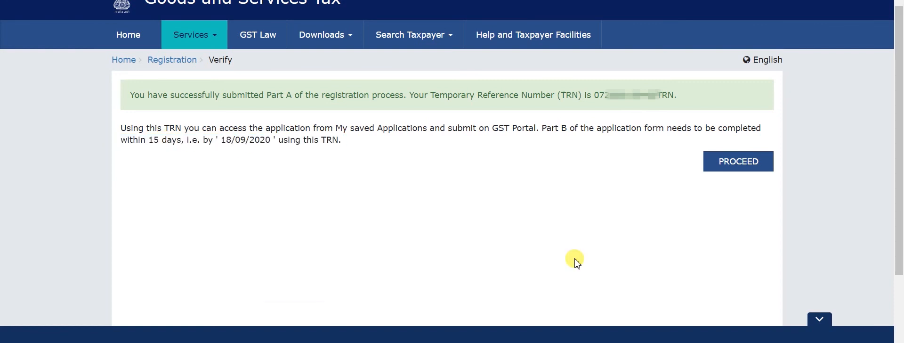
left_click(761, 169)
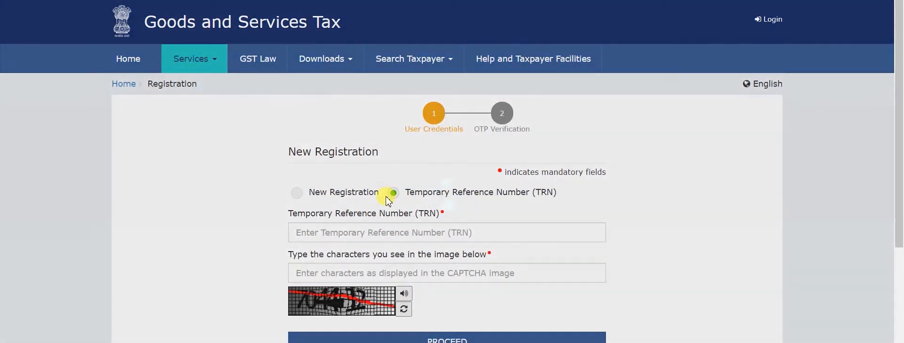
scroll(357, 216, "down", 1)
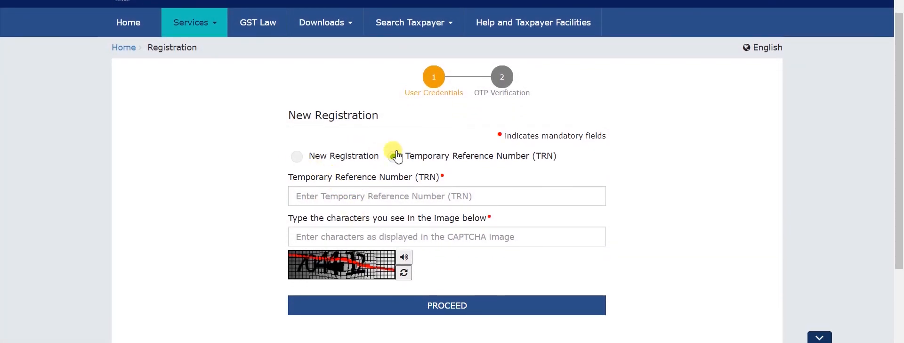
left_click(389, 194)
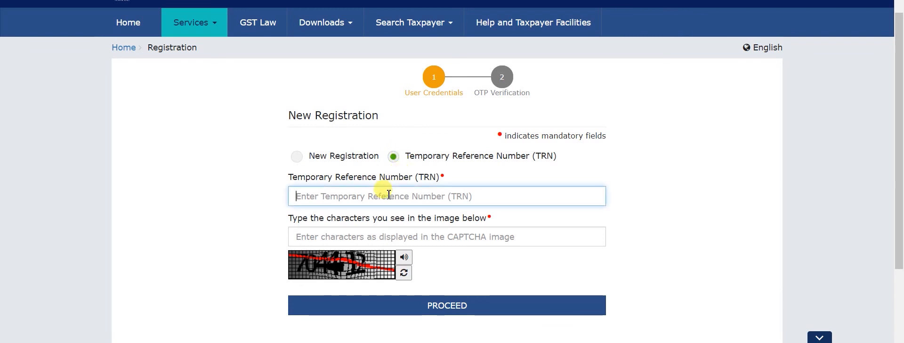
left_click(382, 235)
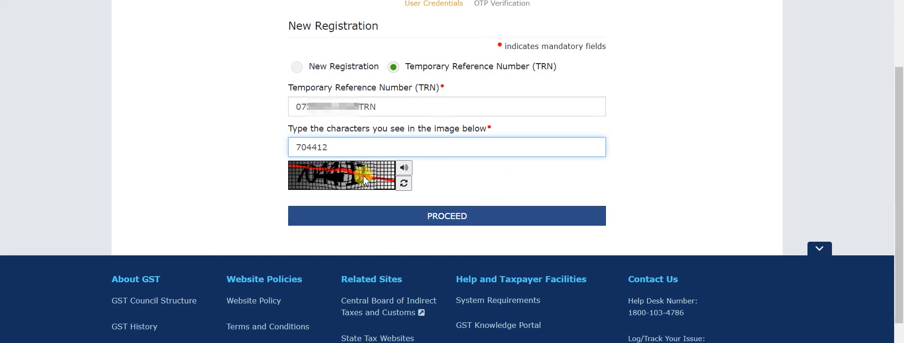
left_click(418, 219)
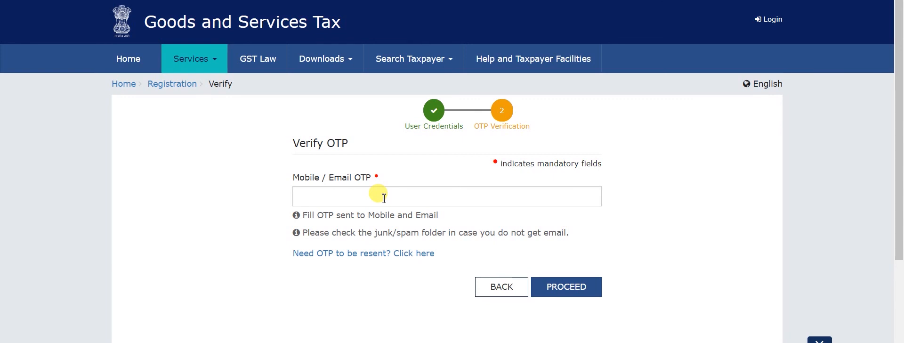
Verify with the mobile/email OTP and open the saved GST REG-01 draft application for editing
left_click(380, 198)
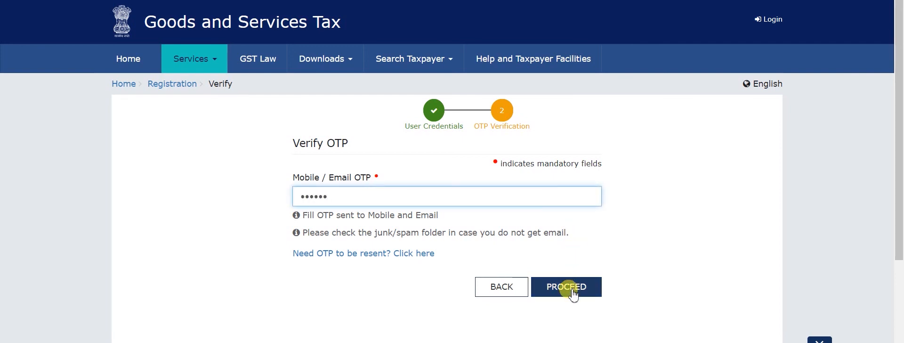
left_click(572, 291)
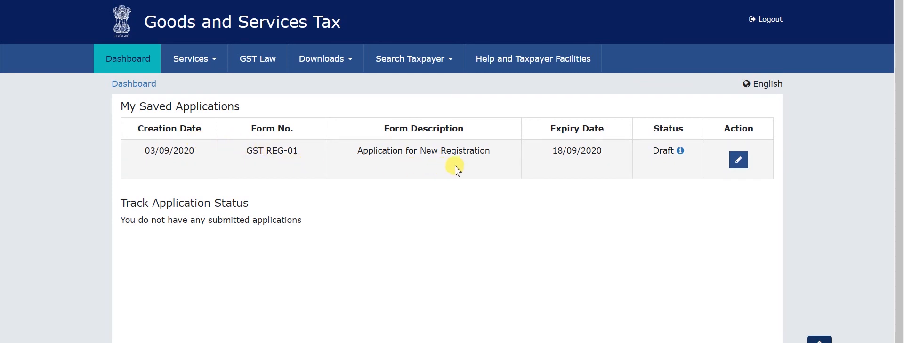
left_click(738, 161)
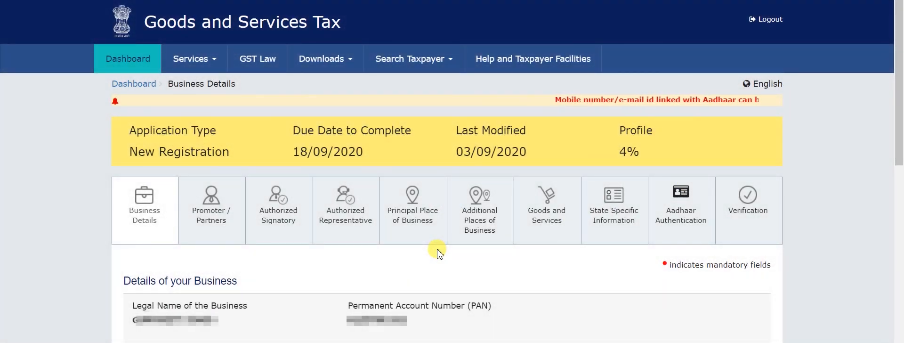
Enter the business's trade name and set the constitution of business to Proprietorship
scroll(438, 253, "down", 2)
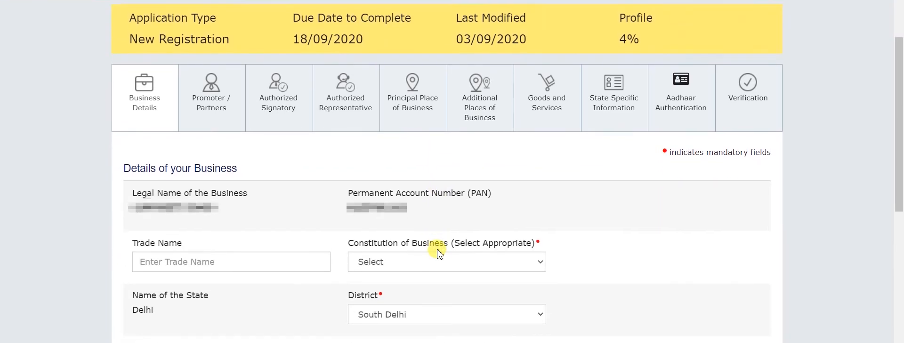
scroll(196, 112, "up", 1)
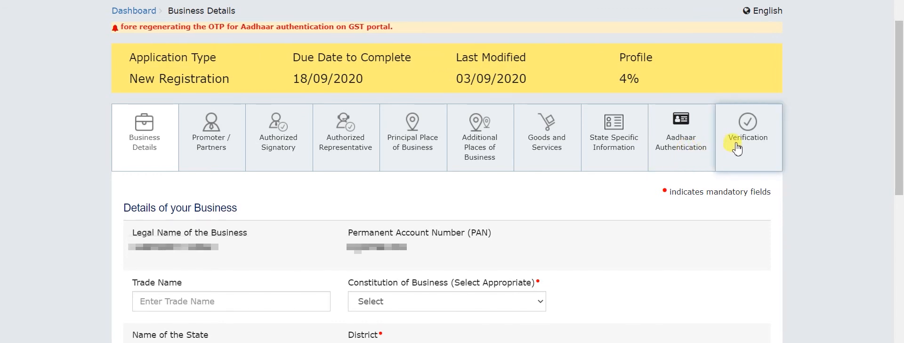
scroll(556, 197, "down", 1)
scroll(556, 197, "down", 2)
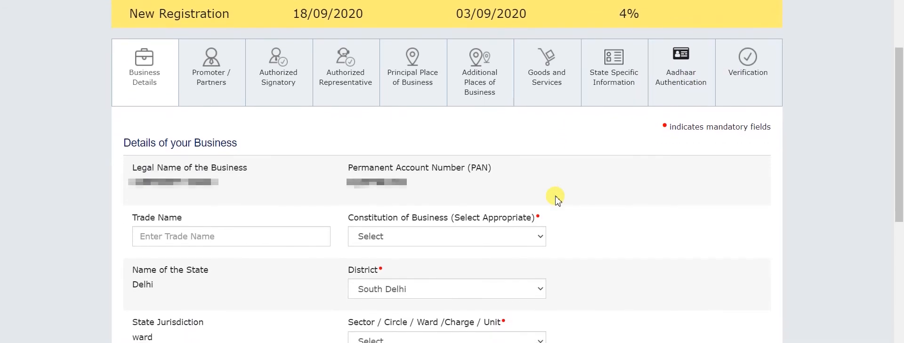
scroll(556, 197, "down", 2)
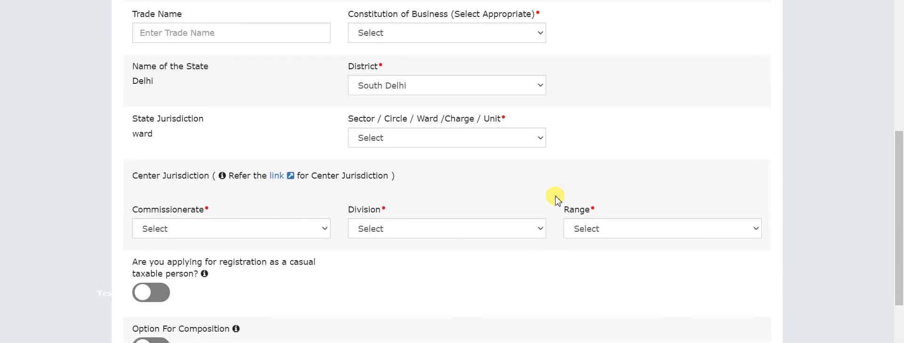
left_click(198, 36)
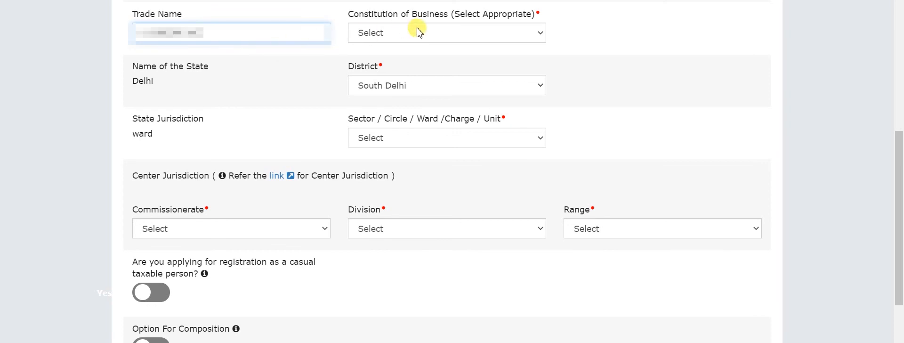
left_click(445, 33)
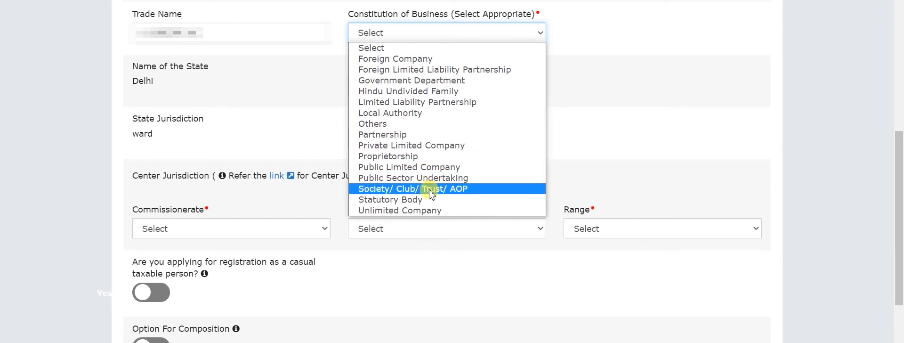
left_click(433, 162)
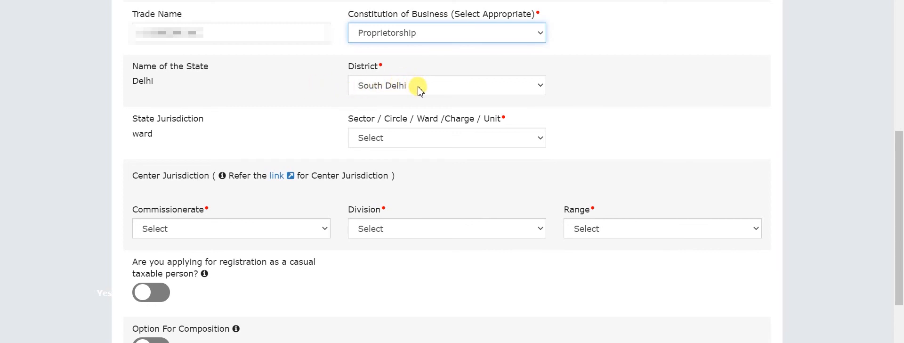
Set the state jurisdiction to Ward 87 and the center jurisdiction to DELHI SOUTH commissionerate, CHATTARPUR division, RANGE - 73
scroll(418, 89, "down", 1)
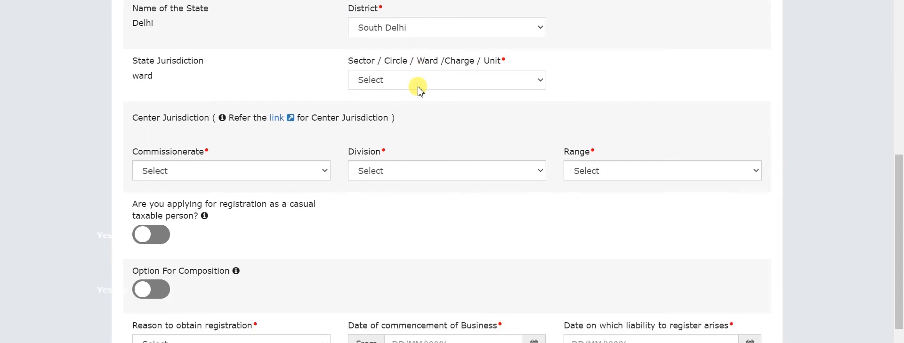
left_click(437, 81)
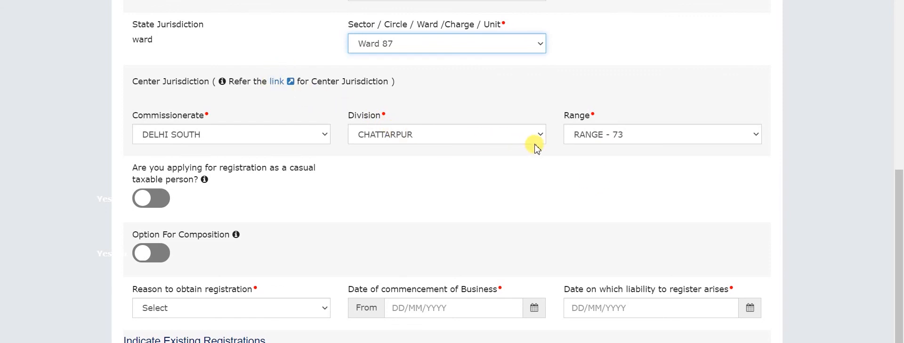
Set the reason to obtain registration to Voluntary Basis and the commencement date to 03/09/2020, and save the business details
scroll(462, 186, "down", 2)
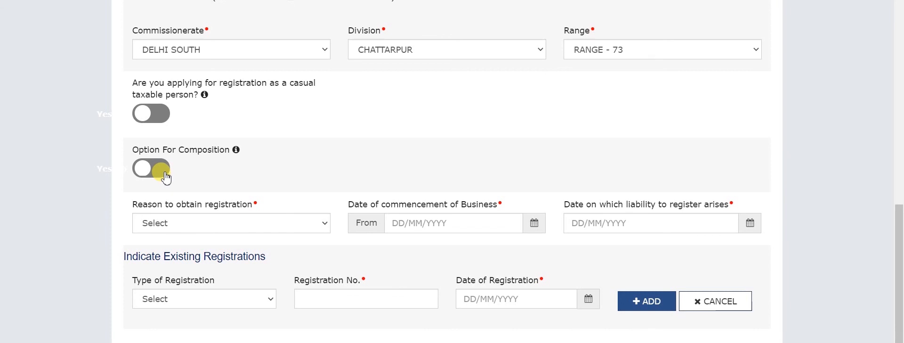
left_click(190, 222)
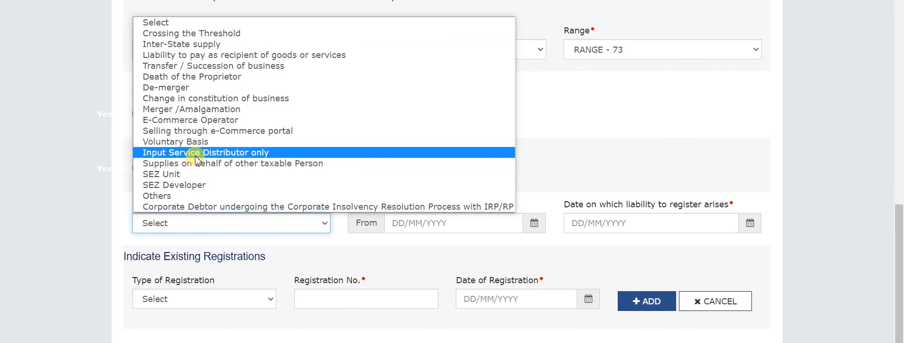
left_click(200, 141)
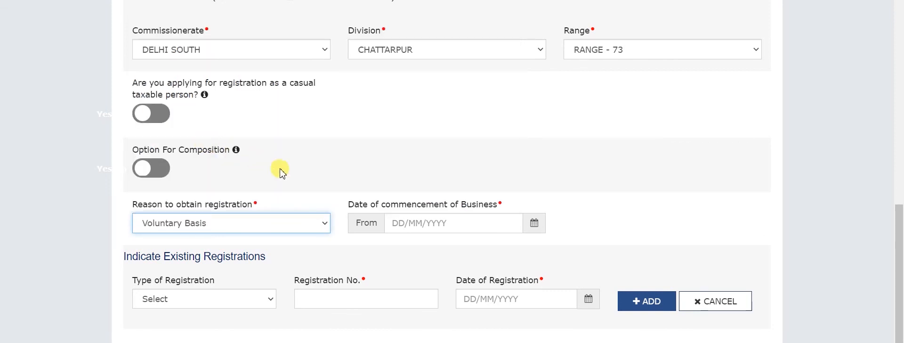
left_click(421, 230)
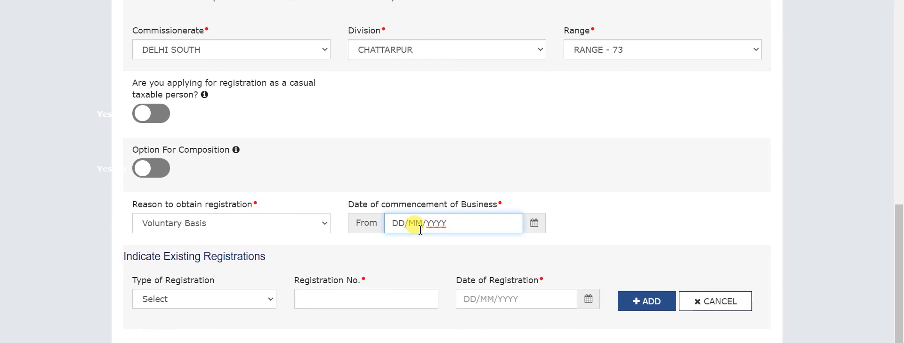
type("03/09/2020")
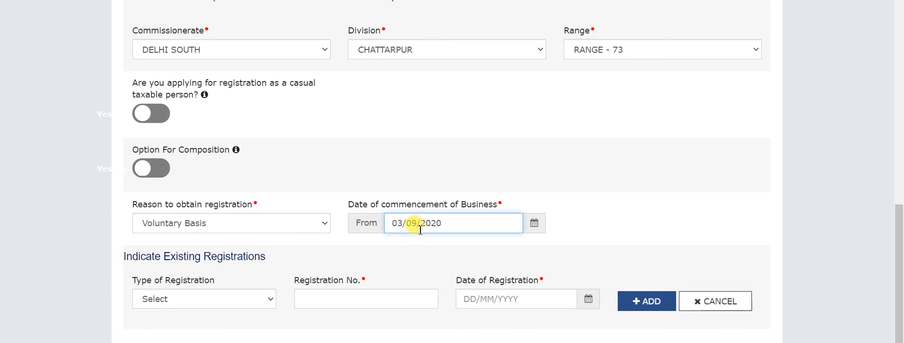
scroll(420, 229, "down", 1)
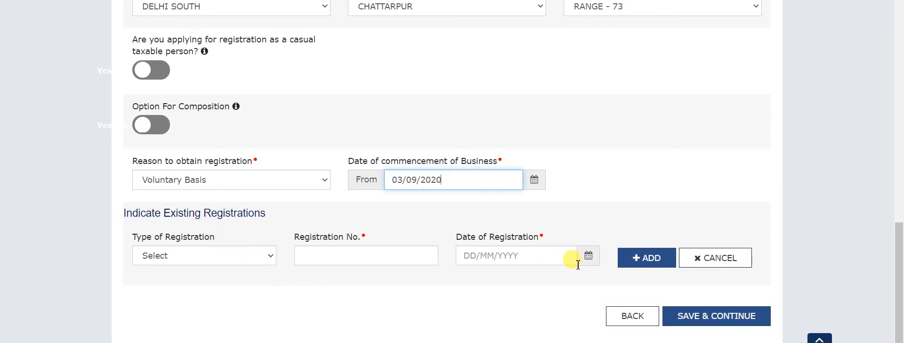
left_click(714, 313)
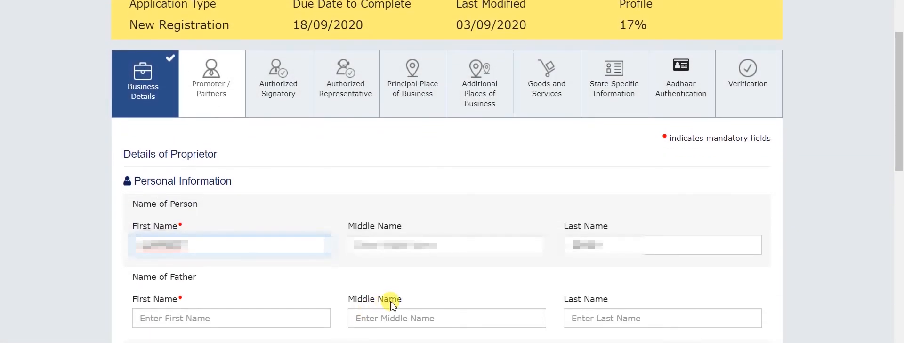
Examine the proprietor form's personal, identity, residential address and photograph upload fields to see what has to be supplied
scroll(391, 307, "down", 2)
scroll(391, 304, "down", 2)
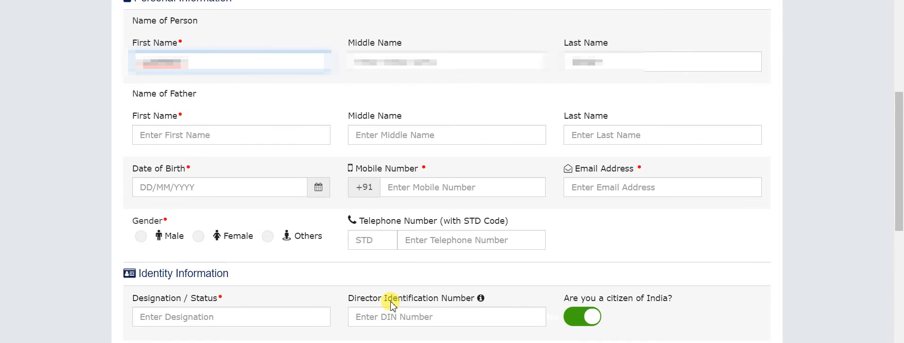
left_click(391, 315)
scroll(391, 311, "down", 1)
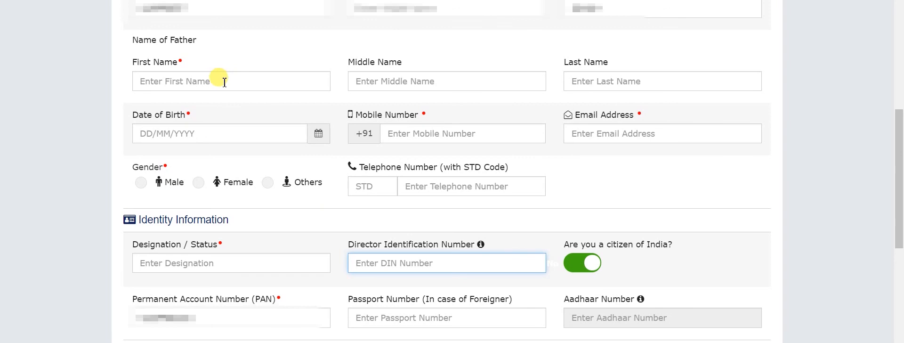
scroll(221, 80, "down", 1)
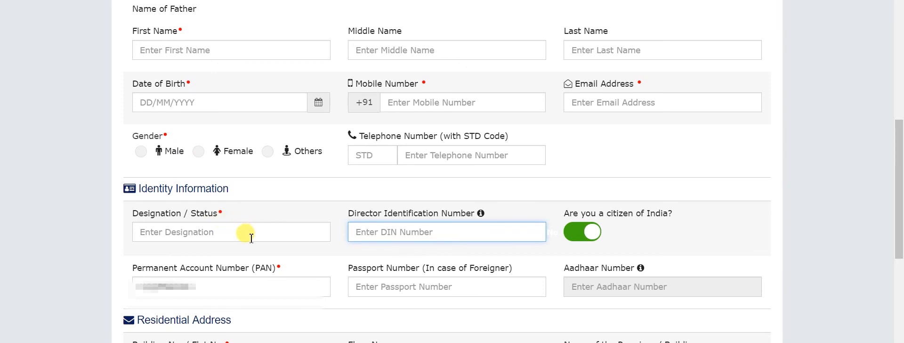
scroll(391, 274, "down", 1)
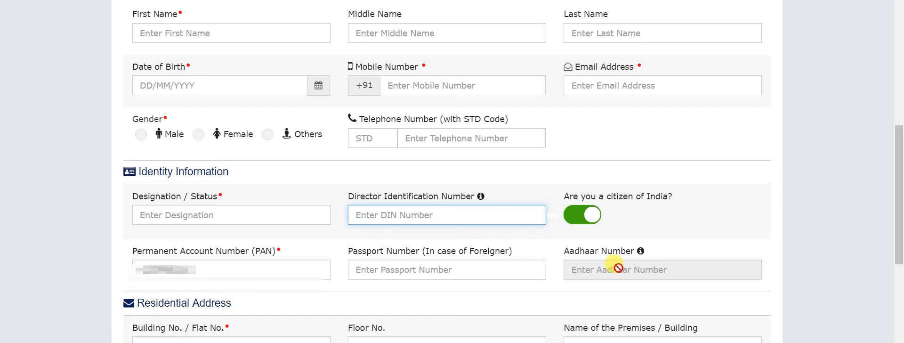
scroll(618, 313, "up", 1)
scroll(619, 314, "down", 4)
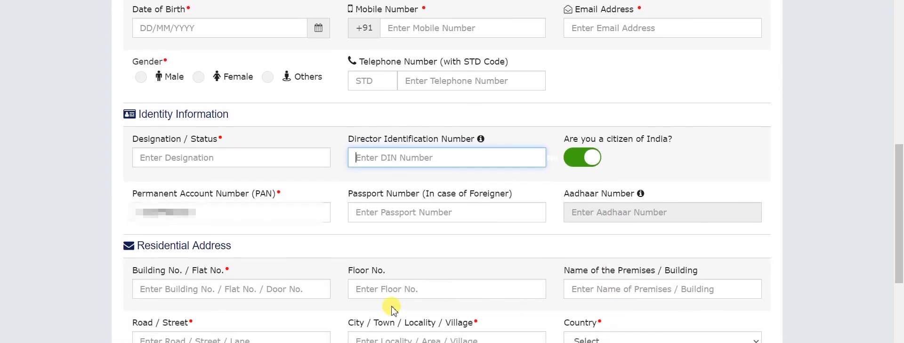
scroll(254, 282, "down", 1)
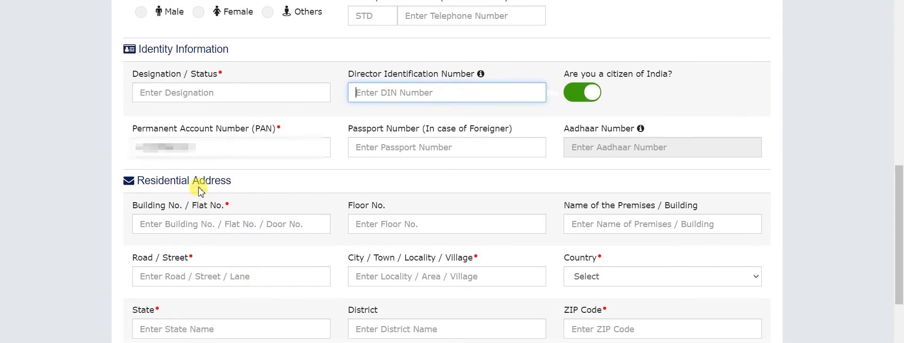
scroll(368, 282, "down", 1)
scroll(368, 293, "down", 1)
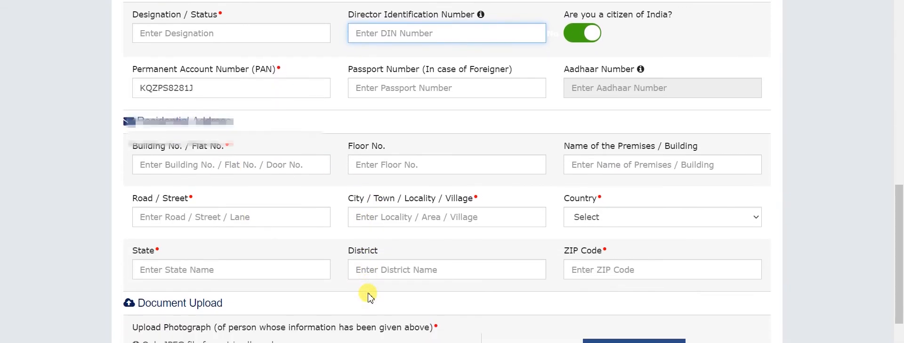
scroll(323, 287, "down", 1)
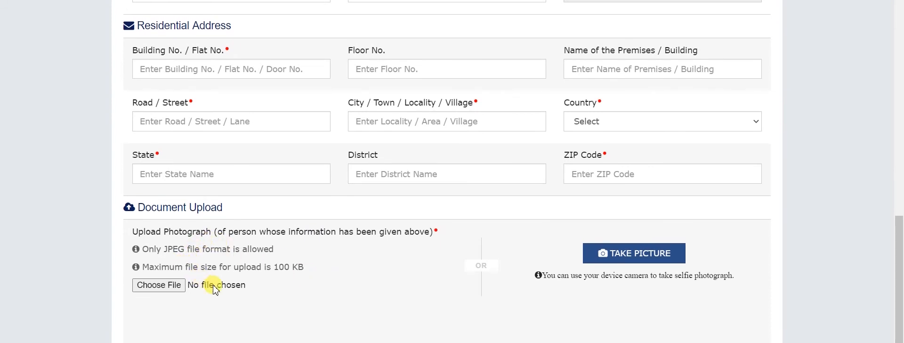
Complete the proprietor's details, address and JPEG photo with Also Authorized Signatory enabled, and save the section
scroll(176, 289, "down", 2)
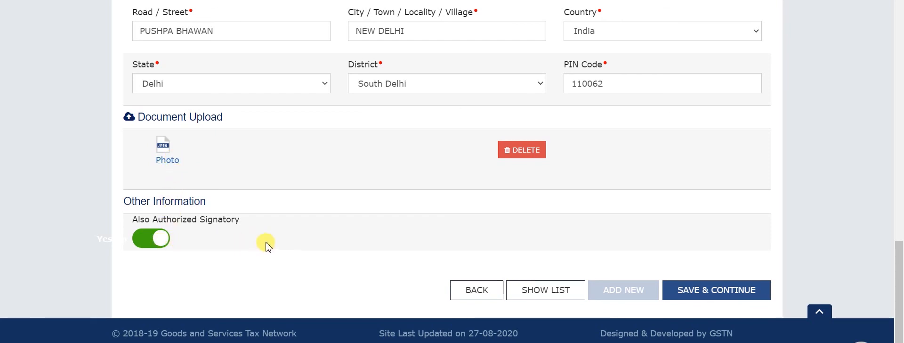
left_click(690, 288)
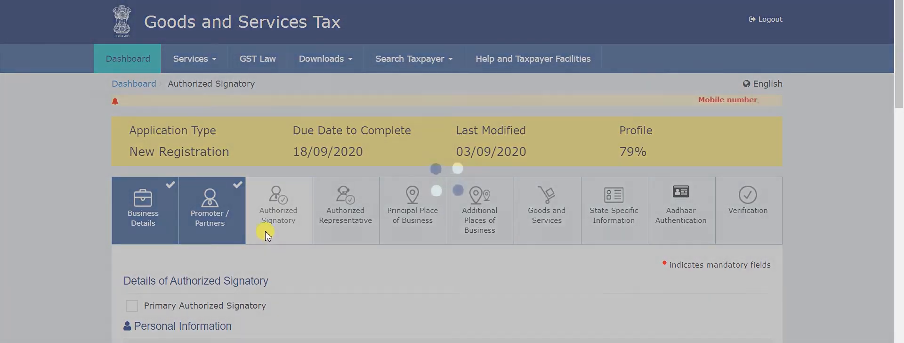
Mark the proprietor as the Primary Authorized Signatory
scroll(259, 236, "down", 1)
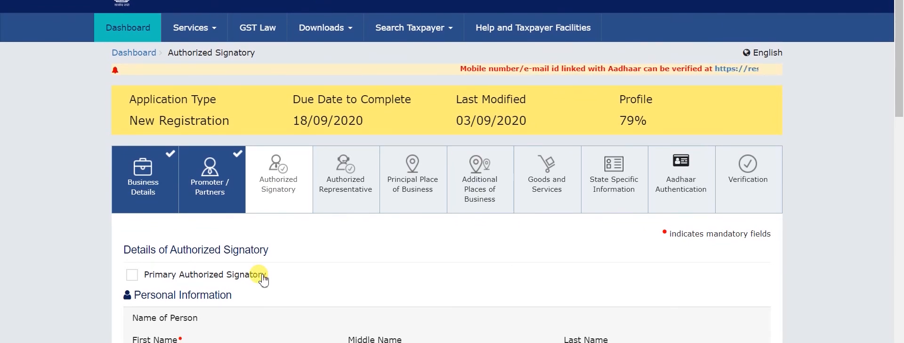
scroll(263, 279, "down", 1)
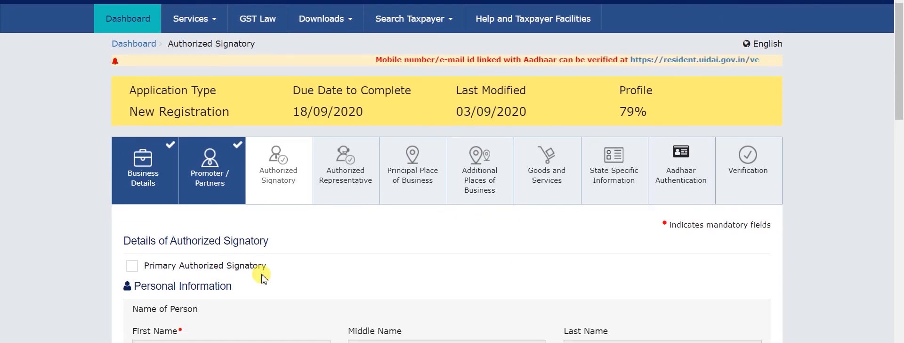
left_click(134, 268)
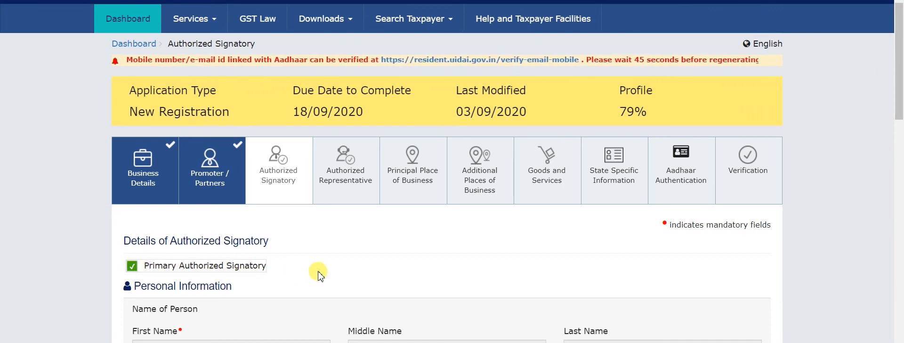
Check the authorized signatory's prefilled details and the note on proof of authorized signatory, and save the section
scroll(318, 273, "down", 8)
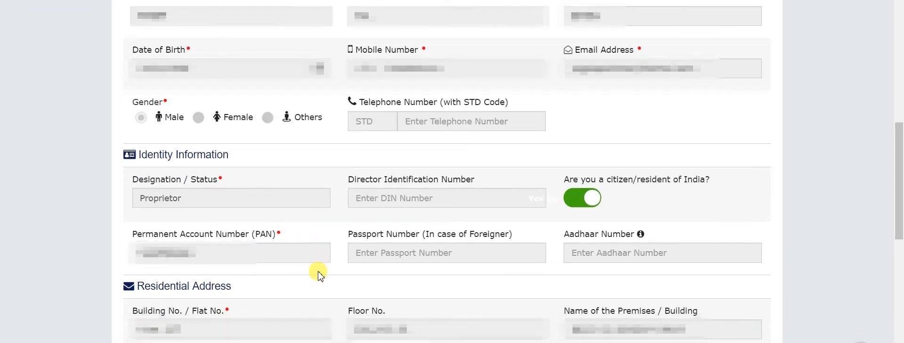
scroll(318, 274, "down", 8)
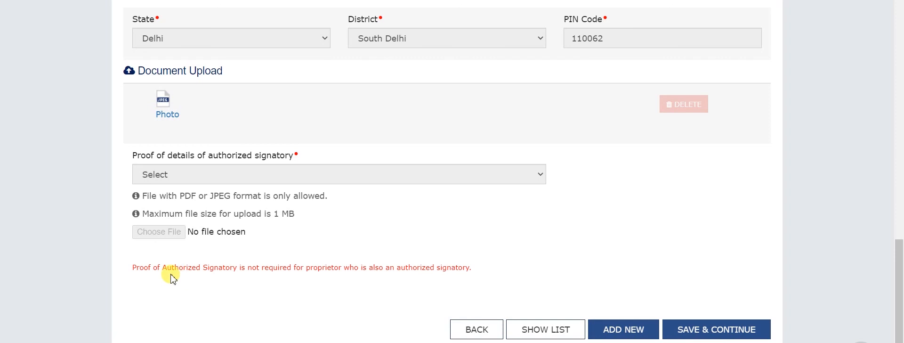
left_click_drag(135, 267, 460, 291)
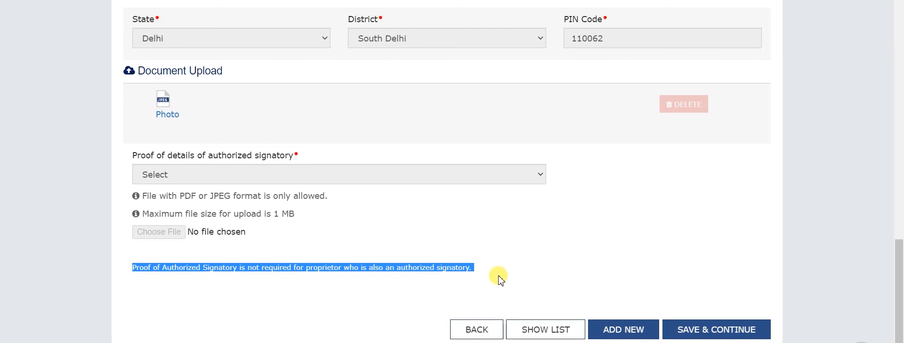
scroll(500, 278, "down", 1)
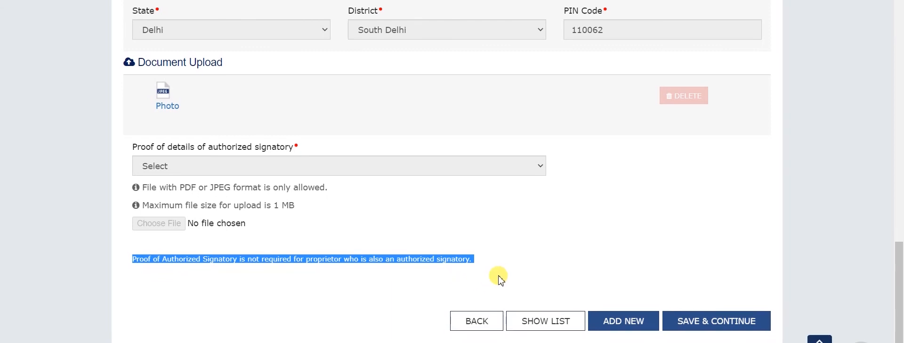
left_click(553, 263)
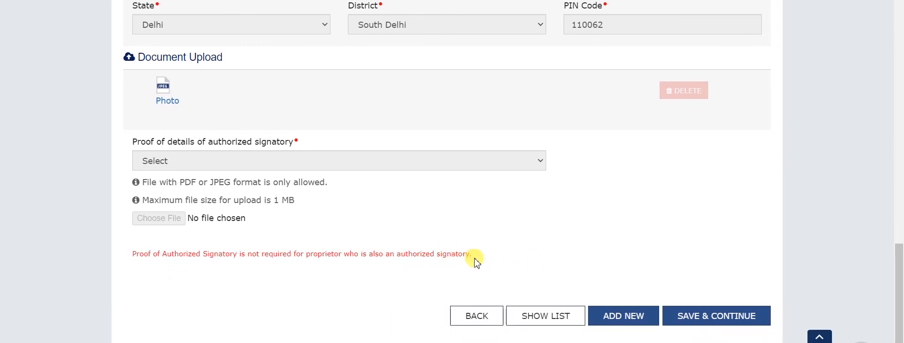
left_click(718, 317)
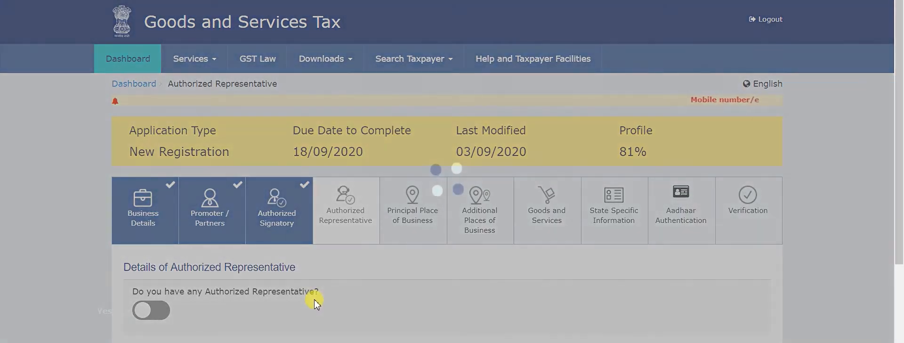
Leave the authorized representative option disabled and save the section
scroll(343, 294, "down", 2)
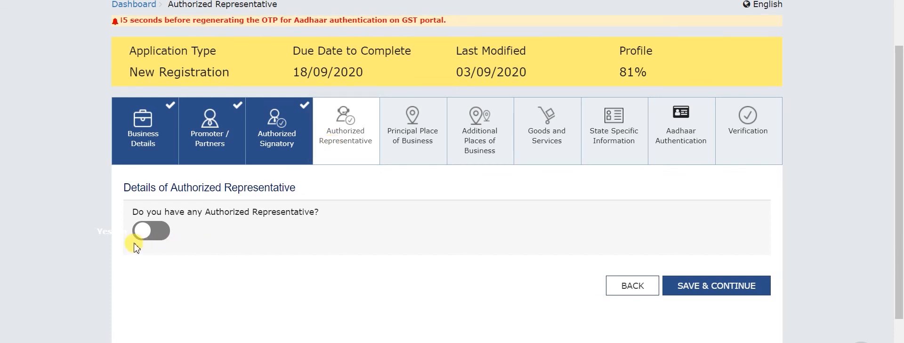
left_click(703, 293)
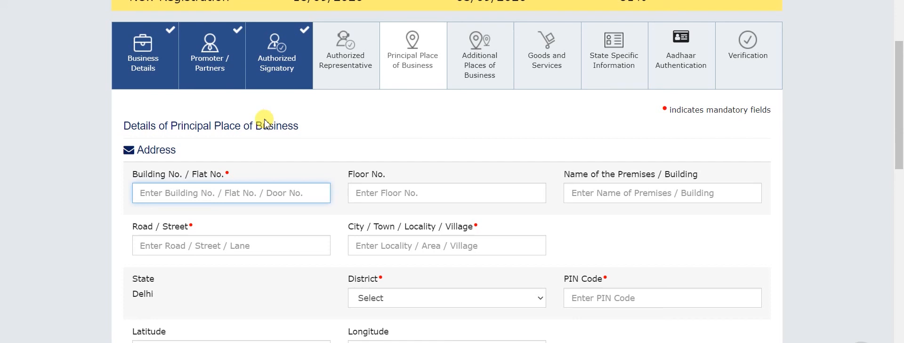
For the principal place of business, set the nature of possession to Rented and the proof document type to Rent / Lease agreement
scroll(241, 188, "down", 1)
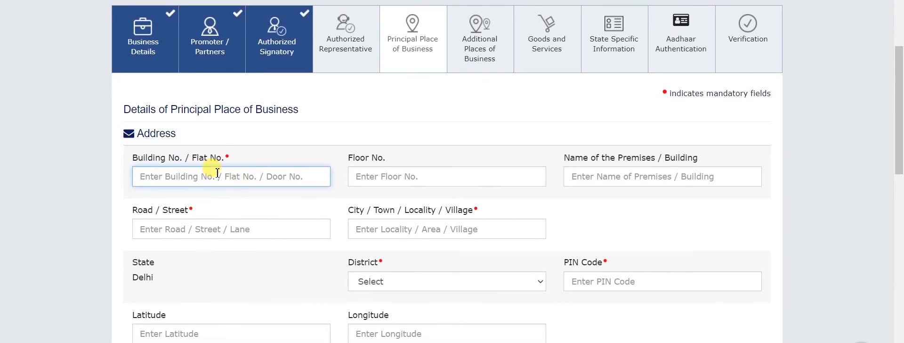
scroll(217, 172, "down", 4)
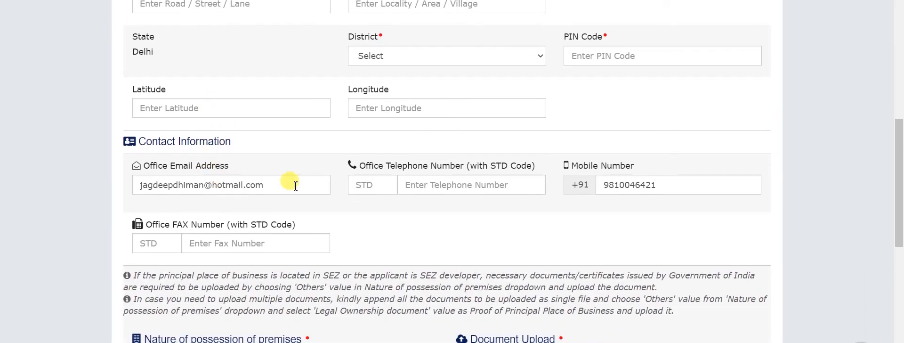
scroll(541, 245, "down", 2)
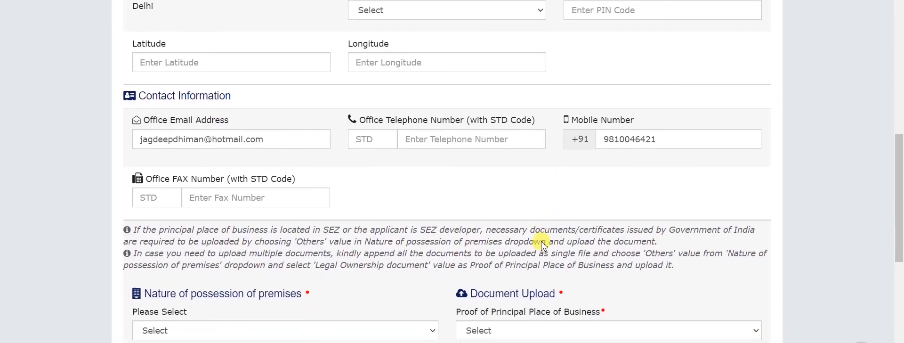
scroll(541, 245, "down", 4)
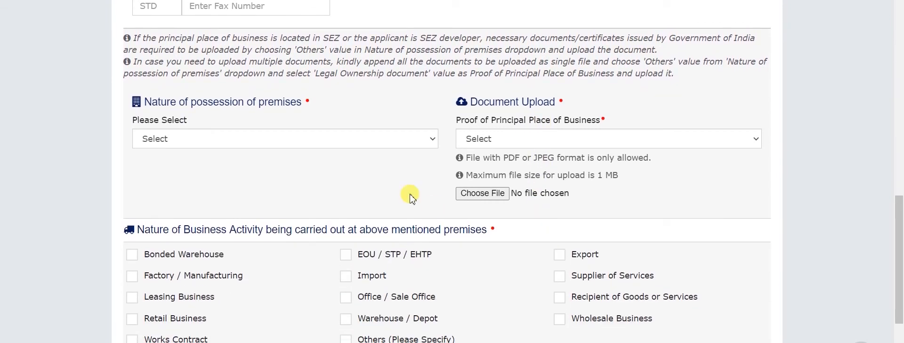
left_click(384, 143)
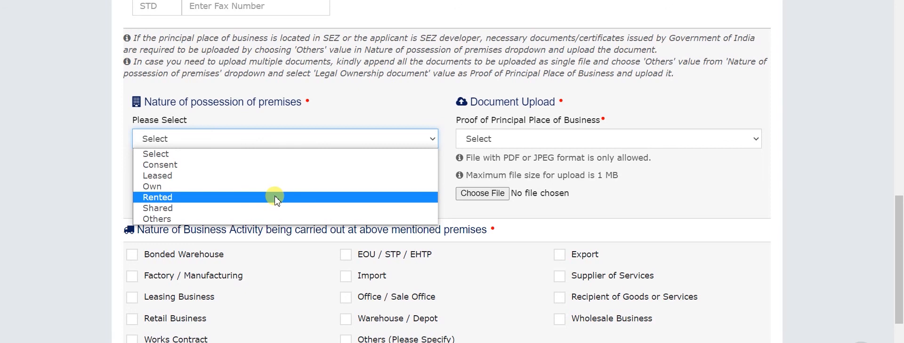
left_click(275, 197)
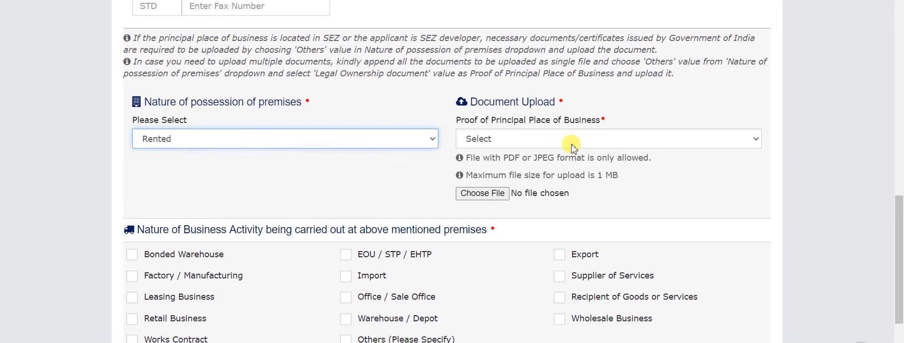
left_click(589, 141)
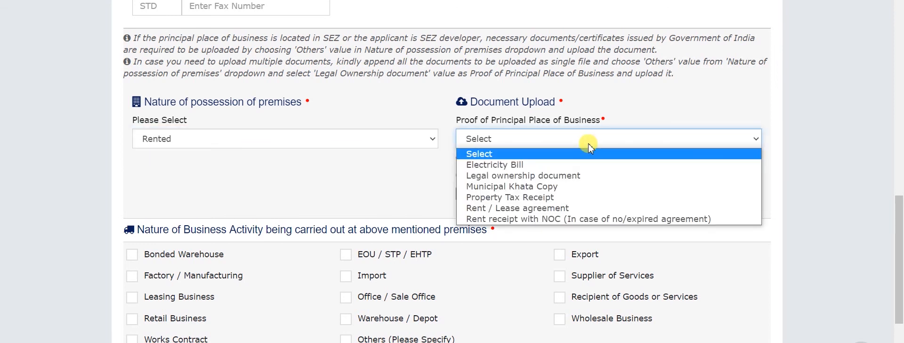
left_click(553, 208)
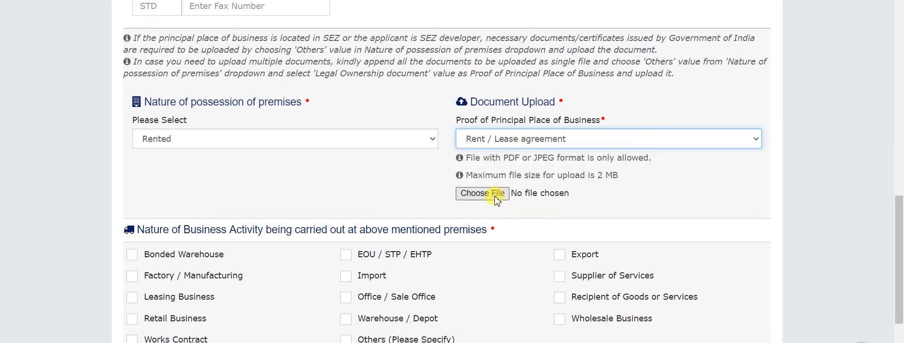
Select Supplier of Services and Retail Business as the business activities carried out at the principal premises
scroll(430, 242, "down", 2)
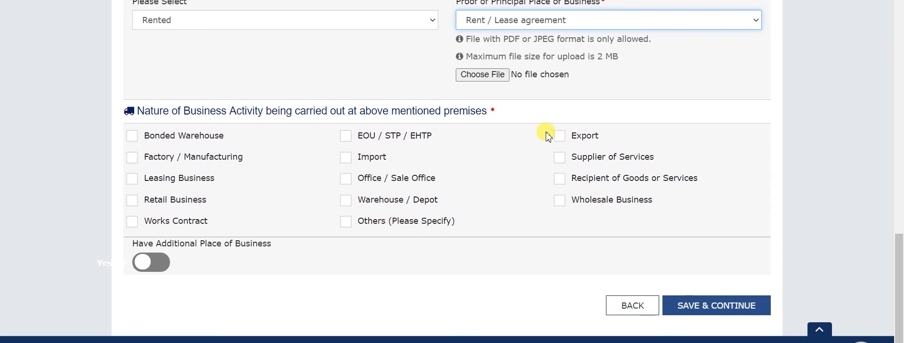
left_click(562, 160)
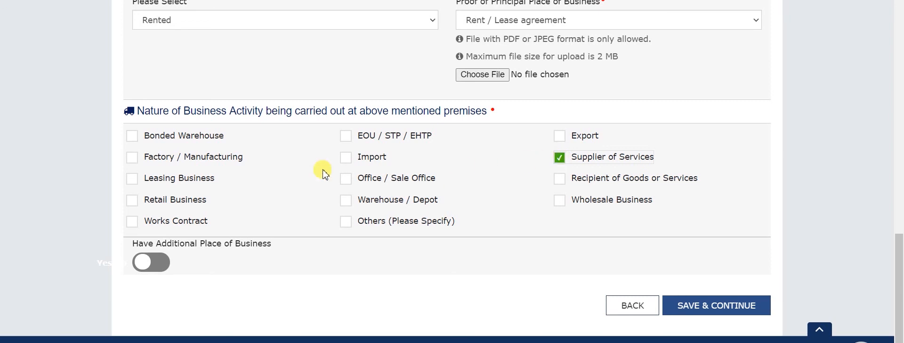
left_click(134, 202)
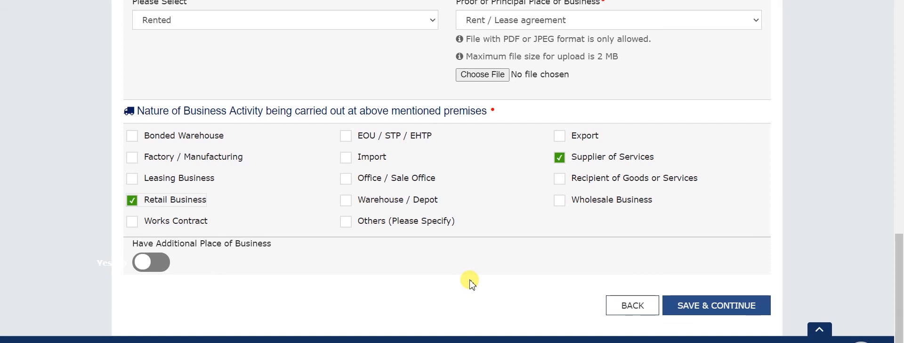
Check the attached rent agreement PDF and upload file limits, and save the principal place section without an additional place of business
scroll(229, 274, "up", 1)
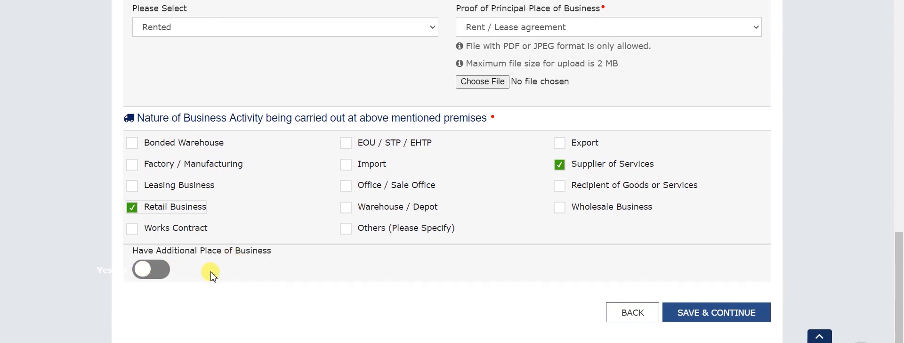
scroll(299, 266, "up", 1)
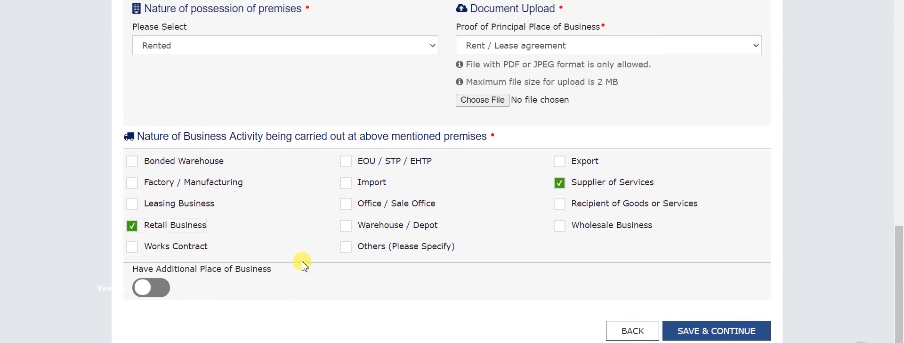
scroll(571, 212, "down", 2)
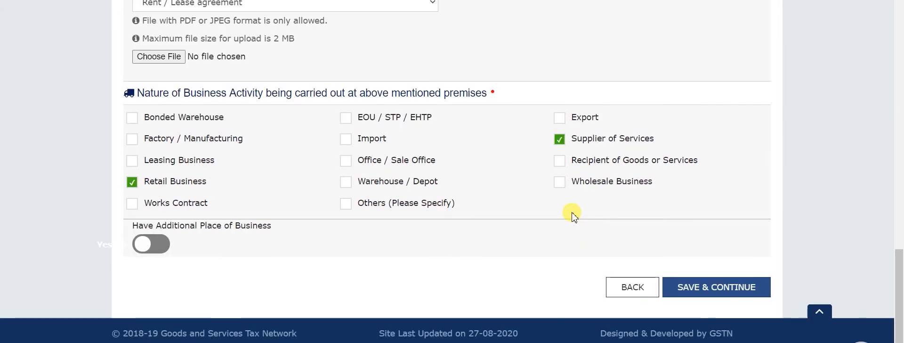
scroll(572, 215, "up", 3)
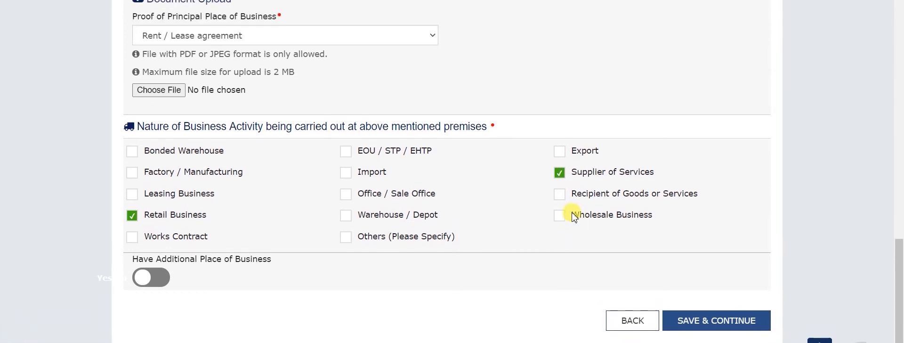
scroll(572, 216, "up", 3)
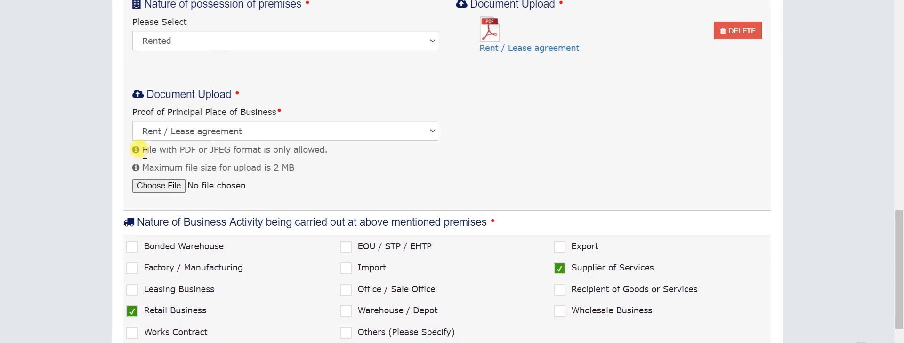
left_click_drag(144, 154, 296, 164)
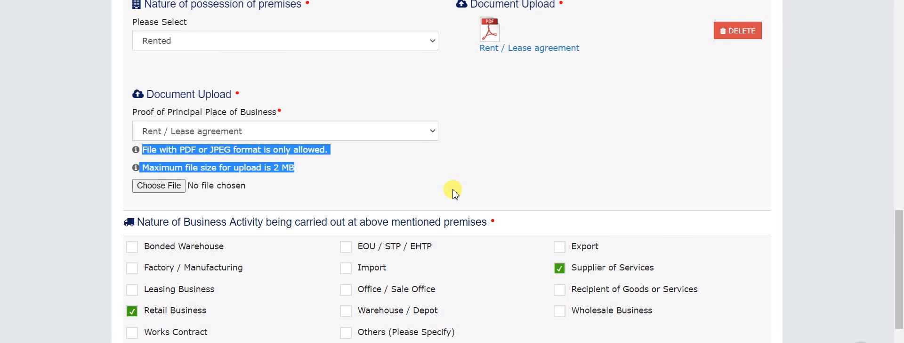
scroll(453, 193, "down", 3)
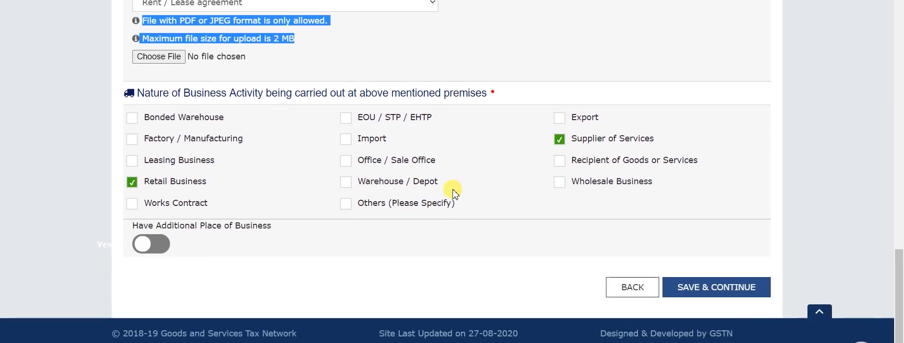
left_click(715, 286)
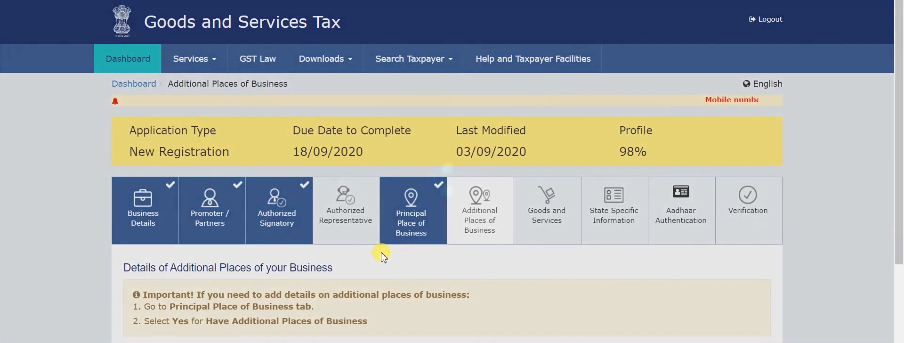
Continue past the Additional Places of Business section without adding any place
scroll(380, 253, "down", 2)
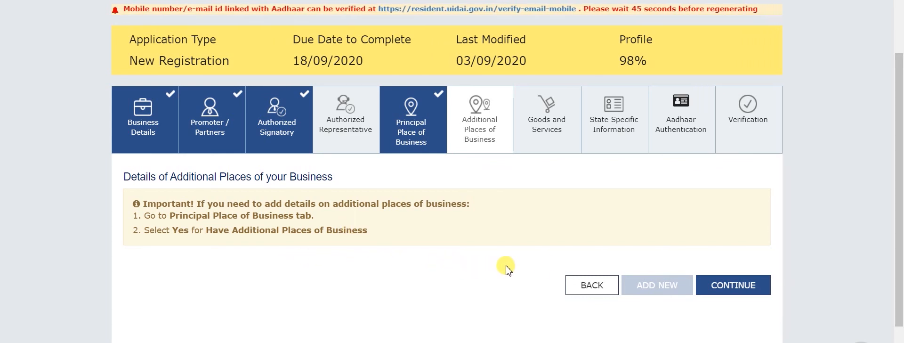
left_click(729, 286)
Compare the goods and services forms, checking how many commodities and services to specify and how each is searched
scroll(403, 308, "down", 3)
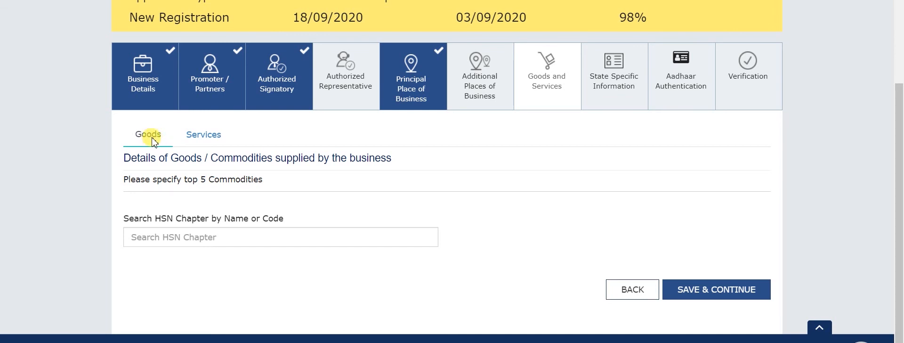
left_click(202, 136)
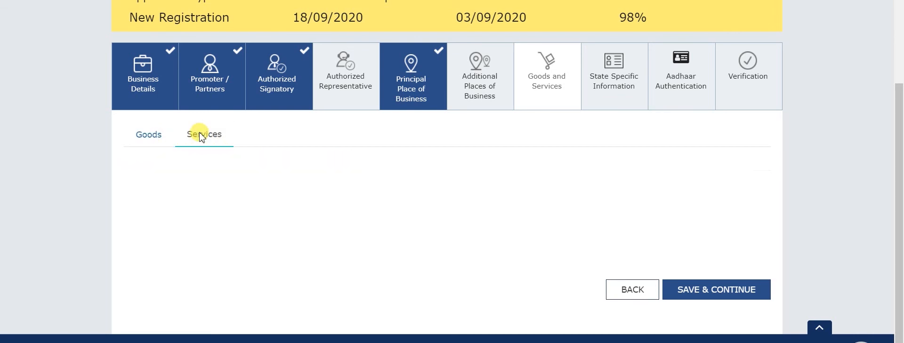
left_click(168, 236)
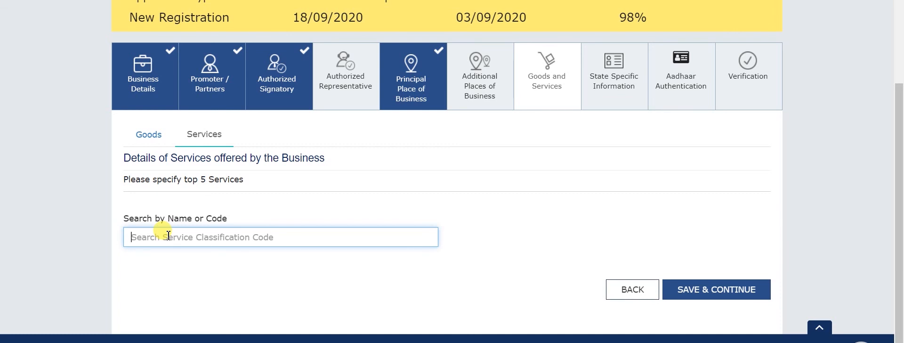
left_click_drag(184, 180, 252, 184)
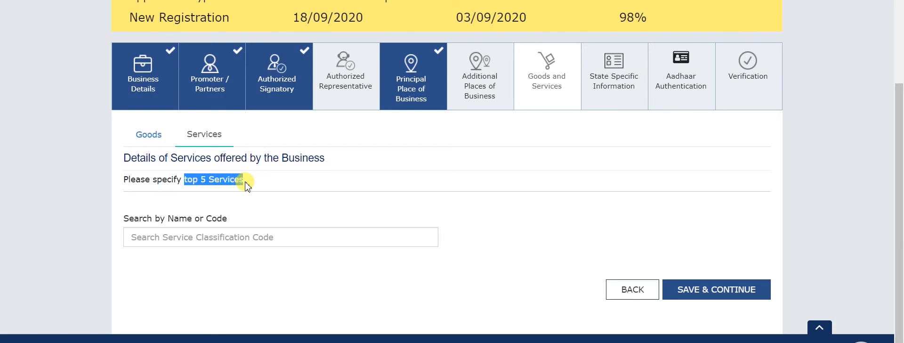
left_click(140, 137)
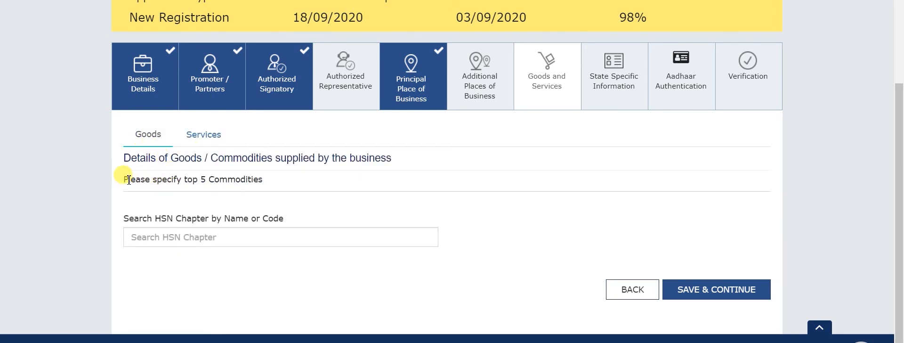
left_click_drag(129, 179, 230, 191)
left_click(277, 190)
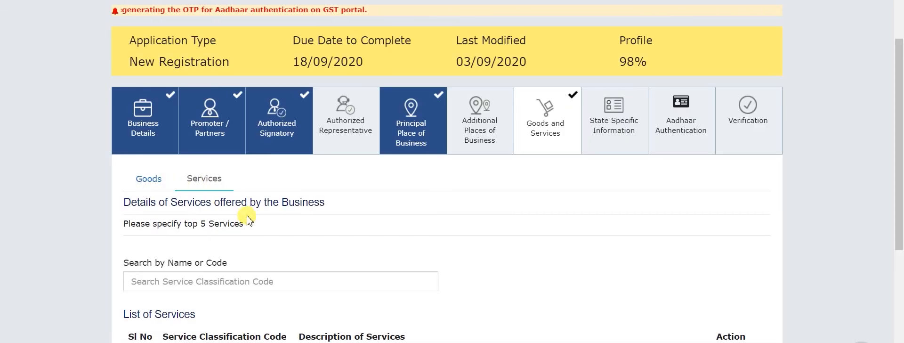
Save the service list with codes 998711, 998731 and 998873, and save the State Specific Information section with its fields blank
scroll(594, 331, "down", 5)
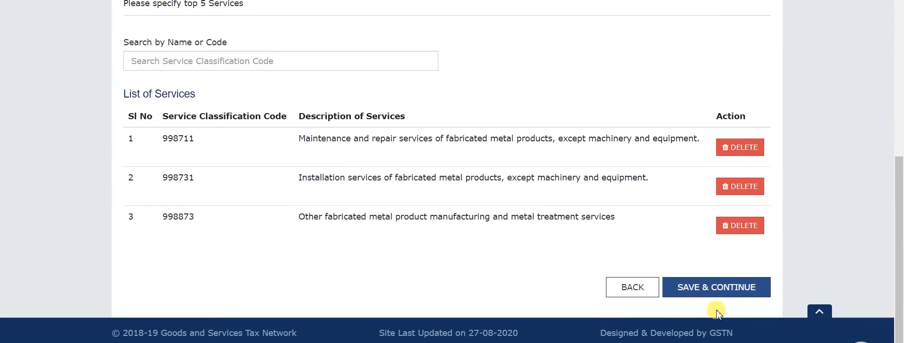
left_click(681, 286)
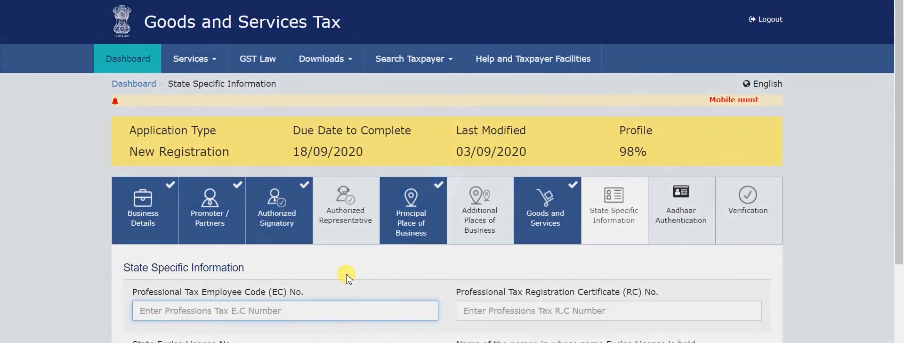
scroll(347, 278, "down", 2)
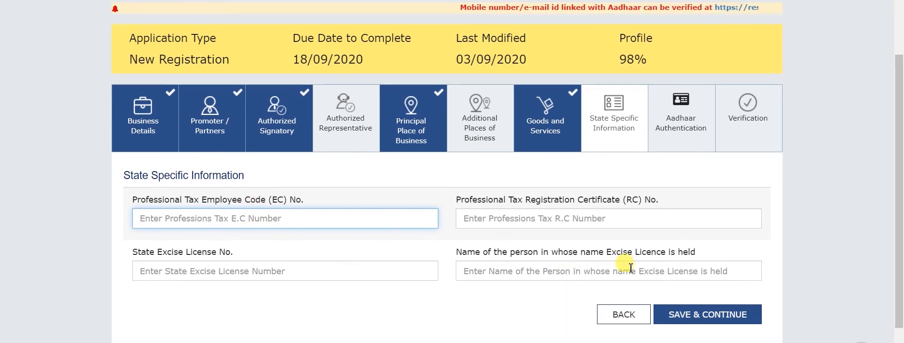
left_click(699, 312)
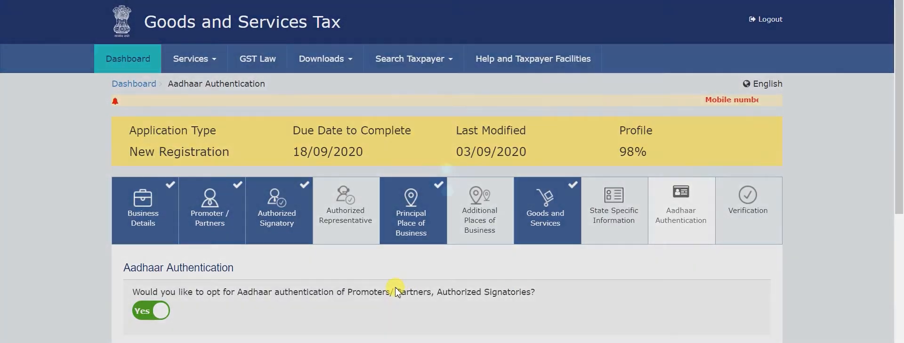
Examine the Aadhaar authentication opt-in, its notes on the authentication link and ARN generation, and the listed signatory's details
scroll(396, 292, "down", 2)
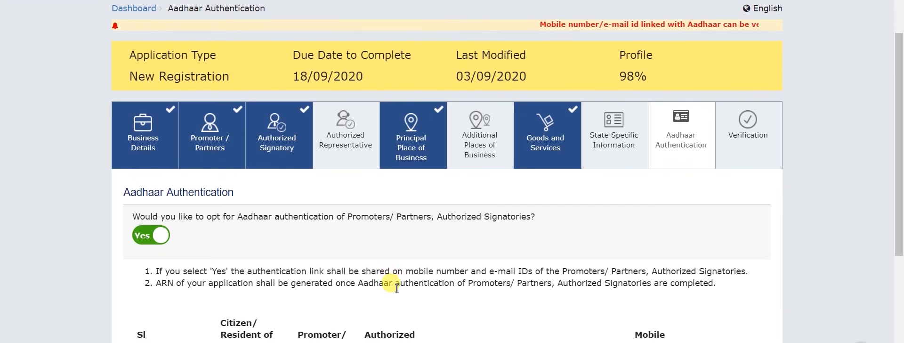
scroll(397, 287, "down", 1)
scroll(397, 287, "down", 2)
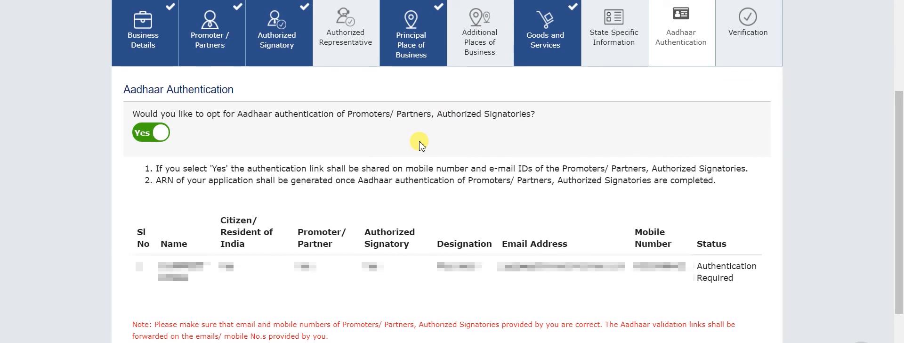
scroll(418, 143, "down", 1)
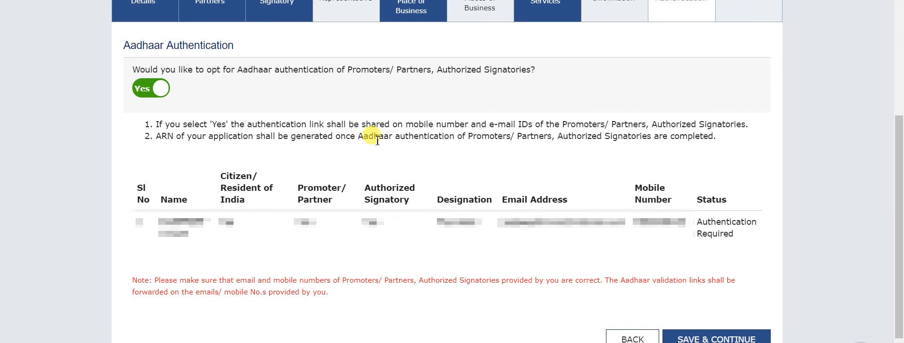
Save the Aadhaar Authentication section with the opt-in kept at Yes, and acknowledge the warning about completing authentication through the link
scroll(377, 141, "down", 1)
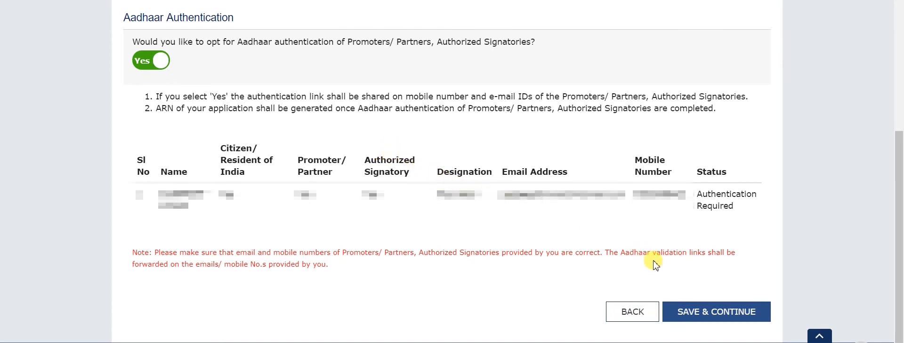
left_click(723, 315)
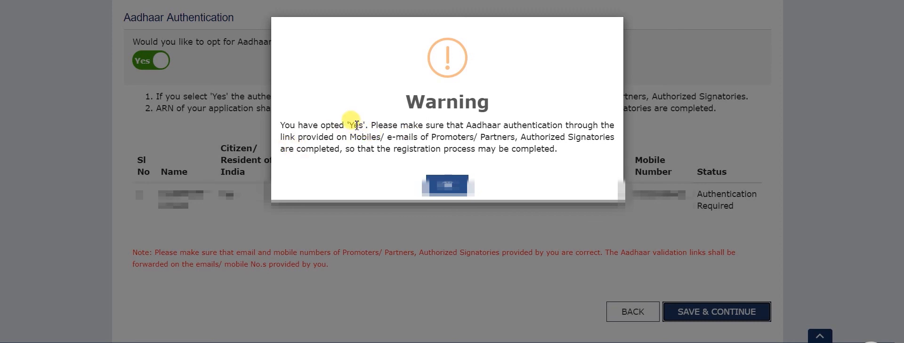
left_click_drag(347, 125, 368, 125)
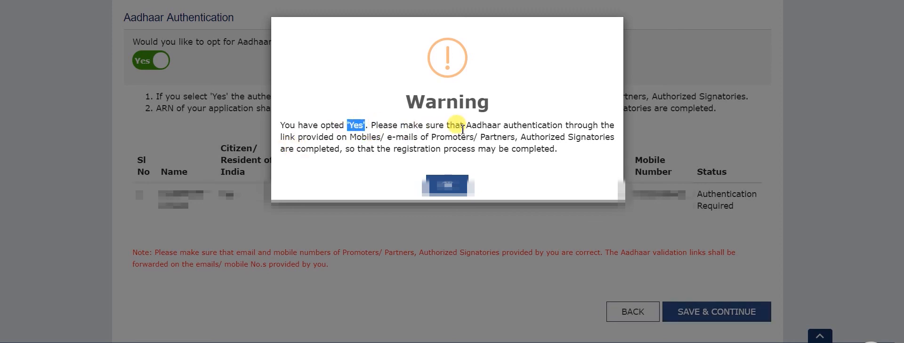
left_click_drag(351, 138, 425, 139)
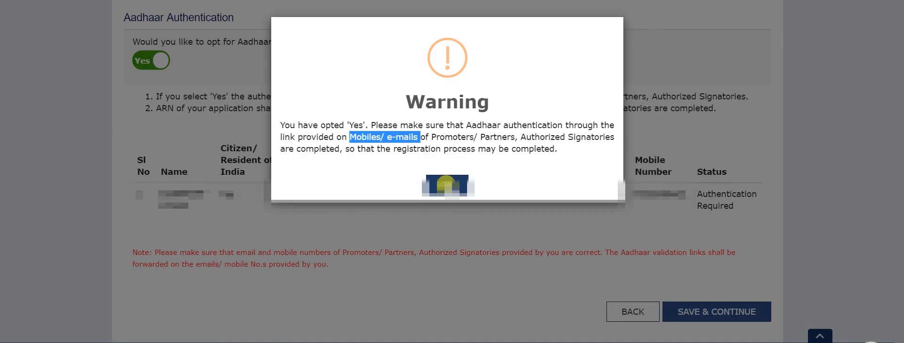
left_click(446, 184)
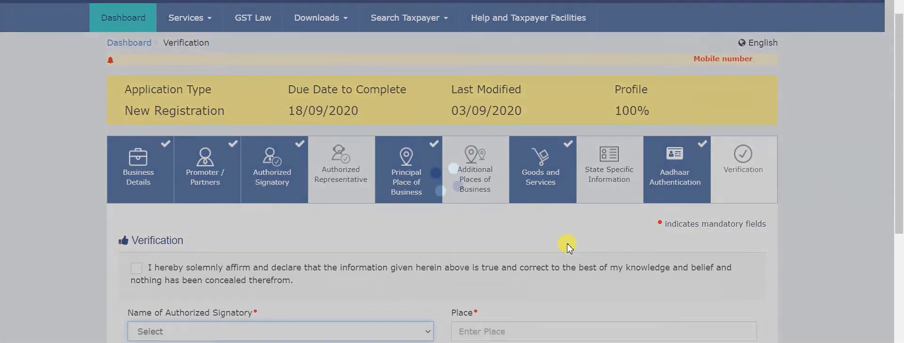
Accept the verification declaration, fill in the authorized signatory and place, and submit with EVC by entering and validating the OTP
scroll(567, 243, "down", 3)
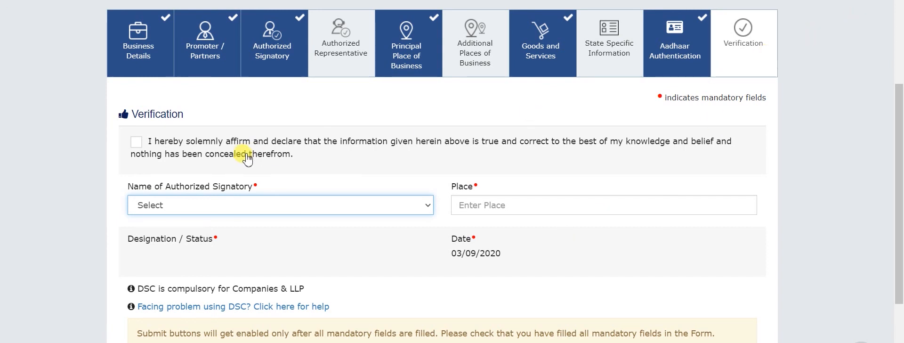
left_click(136, 141)
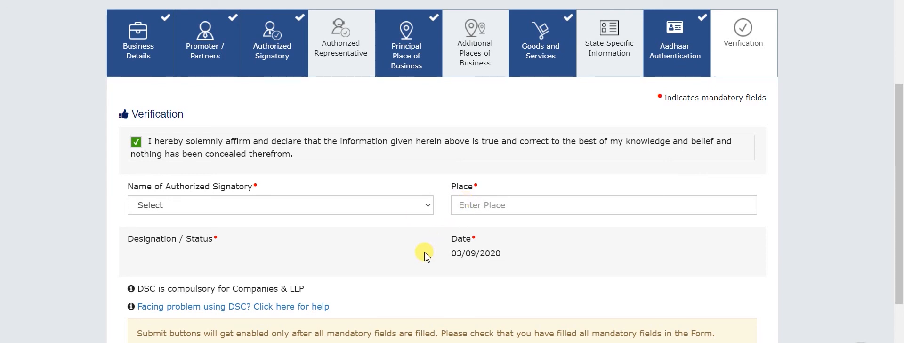
scroll(424, 253, "down", 2)
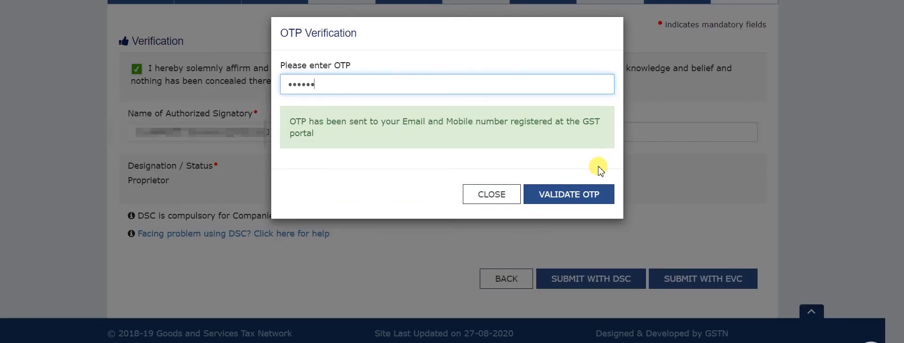
left_click(580, 202)
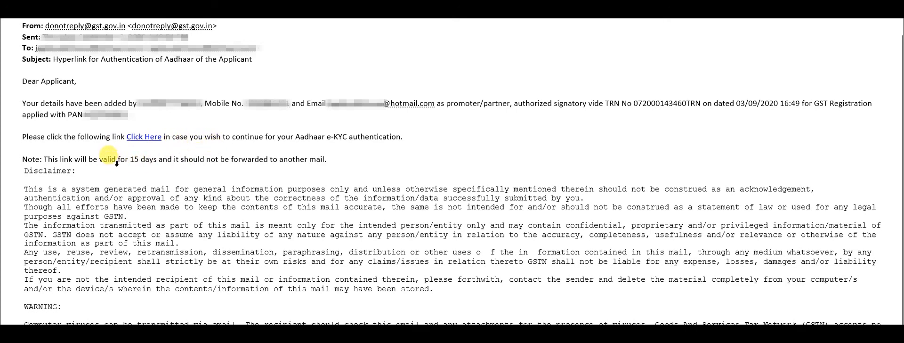
Open the e-KYC link from the GST authentication e-mail, checking its validity period, and give the English consent for authentication
left_click_drag(99, 160, 158, 162)
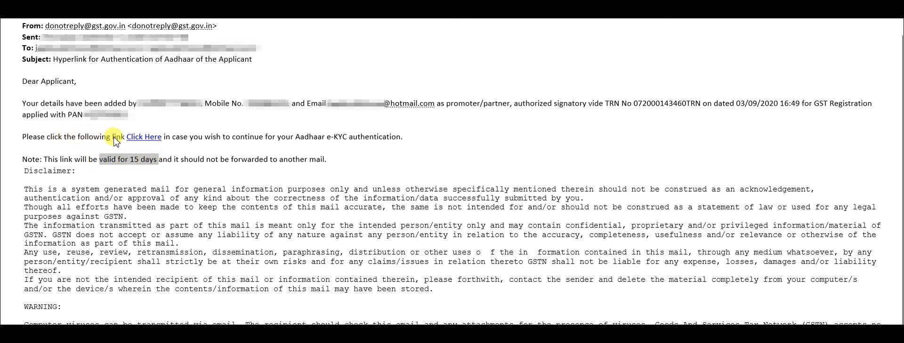
left_click(142, 138)
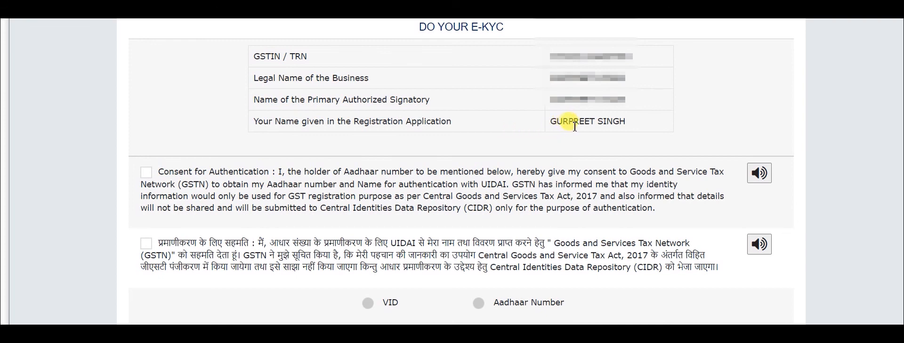
left_click(146, 173)
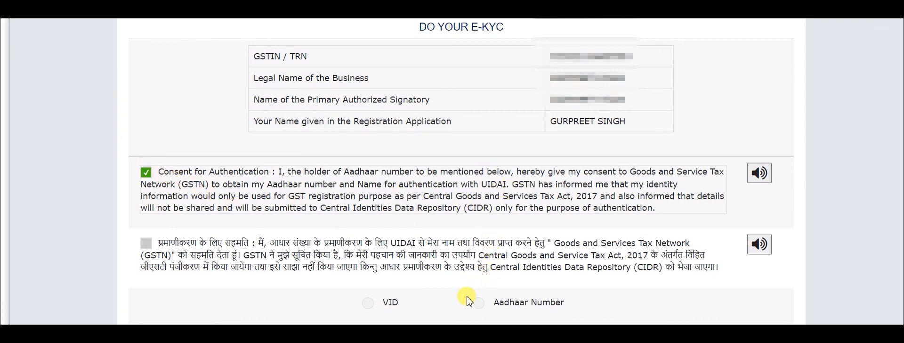
Choose Aadhaar Number as the e-KYC identifier, enter the signatory's Aadhaar number and validate it
left_click(478, 306)
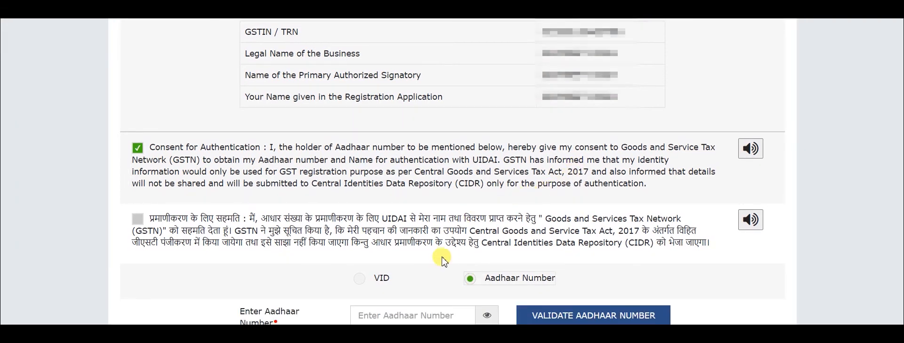
left_click(406, 314)
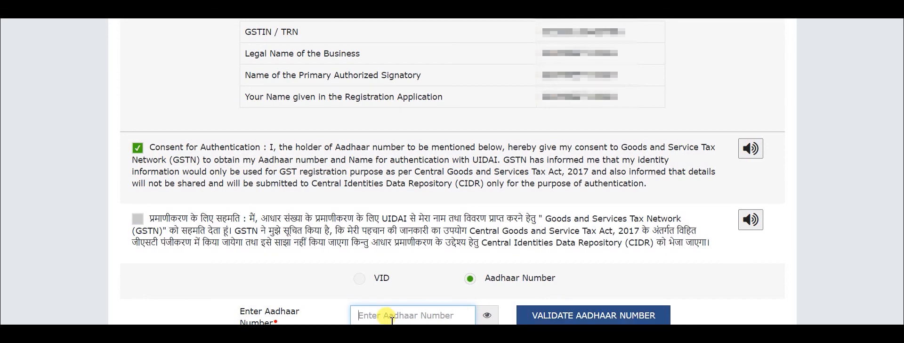
key("ctrl+v")
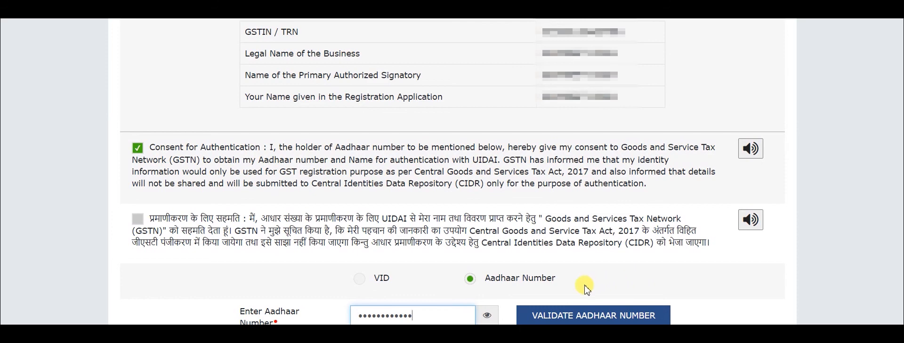
left_click(586, 317)
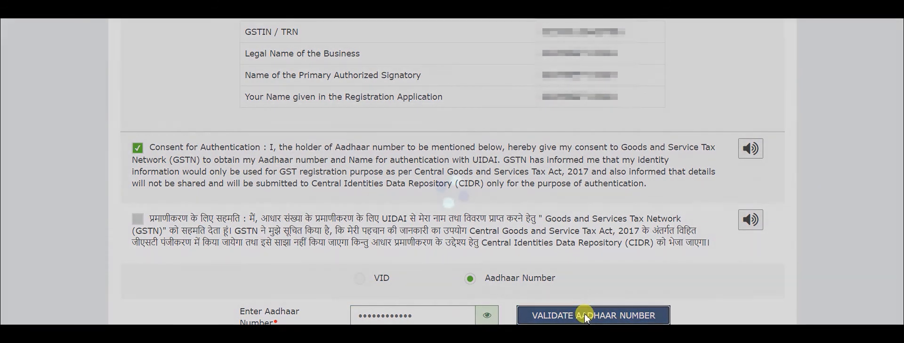
Enter the OTP received from UIDAI, validate it and acknowledge the e-KYC result
scroll(585, 317, "down", 2)
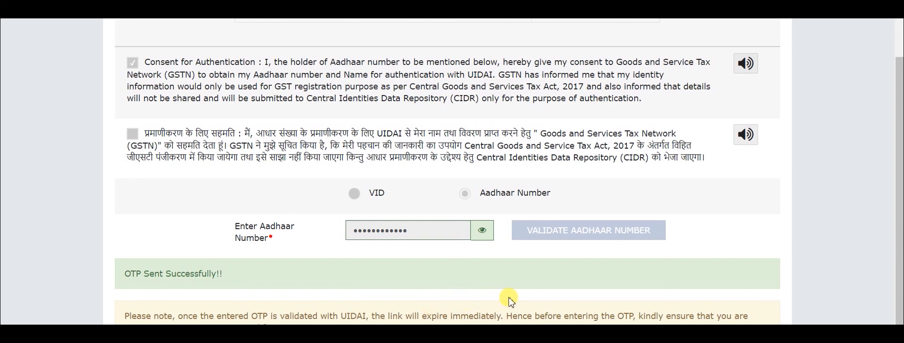
scroll(547, 300, "down", 2)
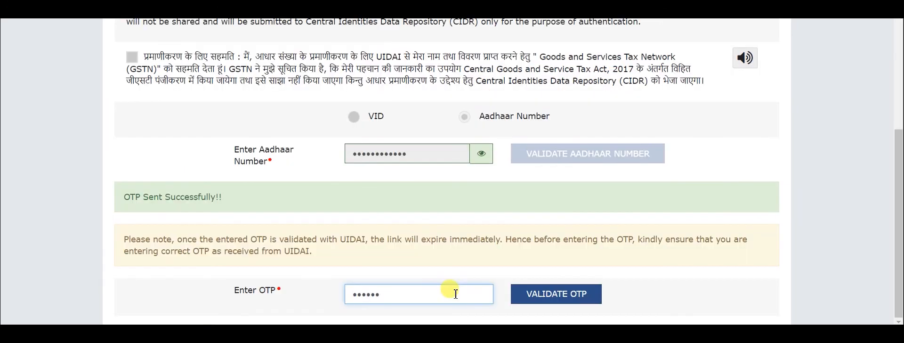
left_click(550, 292)
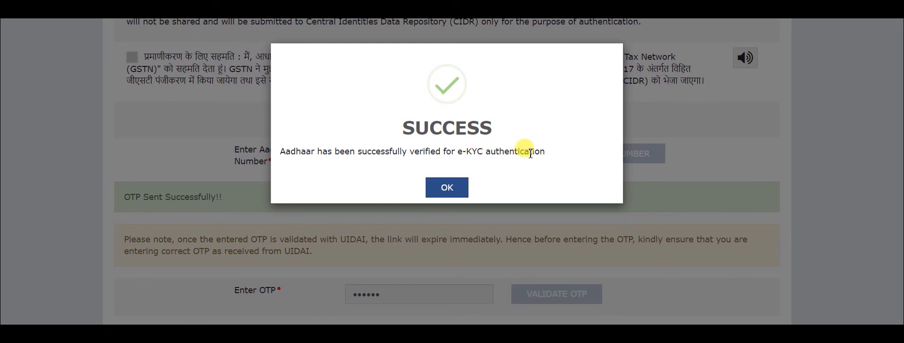
left_click(448, 188)
Review the Aadhaar authentication result and the Details of Aadhaar Holder section below the OTP
scroll(453, 198, "down", 1)
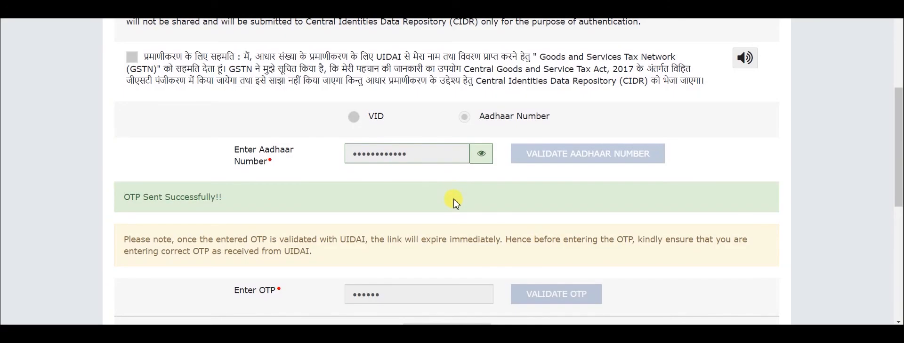
scroll(455, 211, "down", 3)
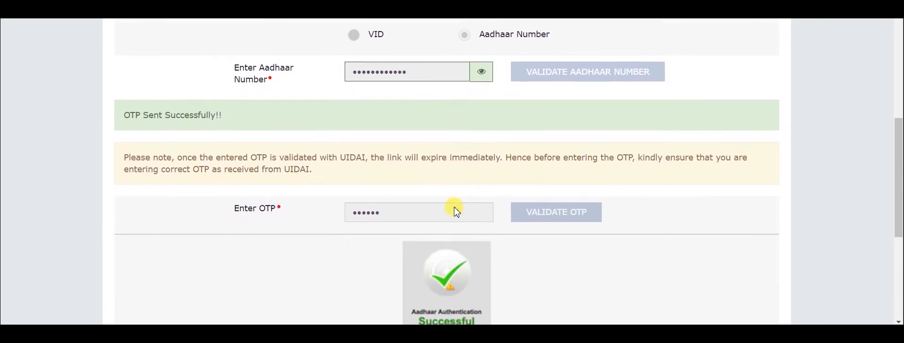
scroll(455, 209, "down", 2)
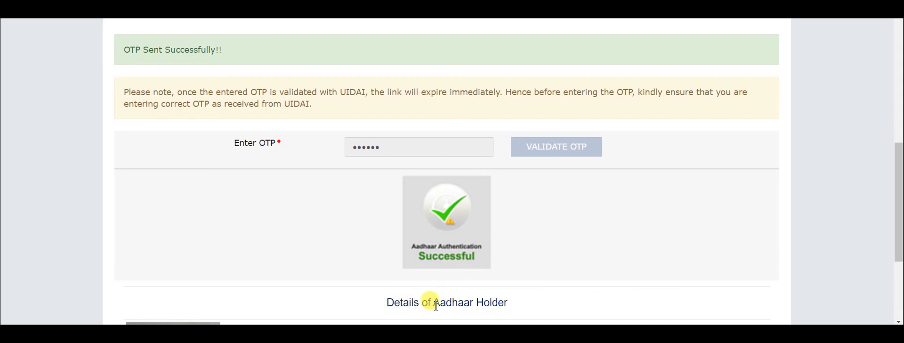
left_click_drag(509, 303, 377, 315)
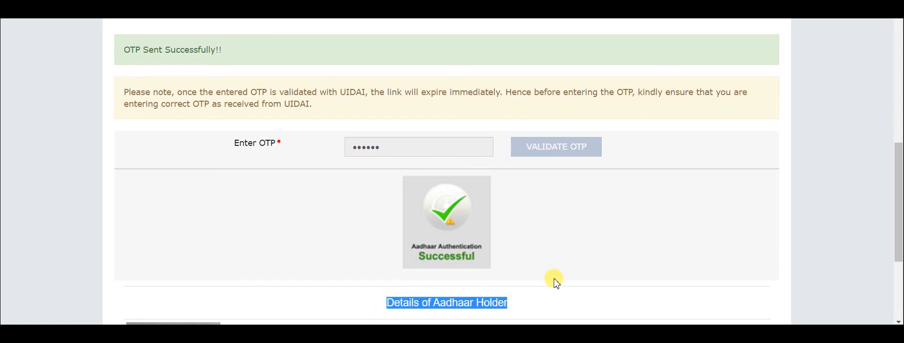
scroll(556, 281, "down", 1)
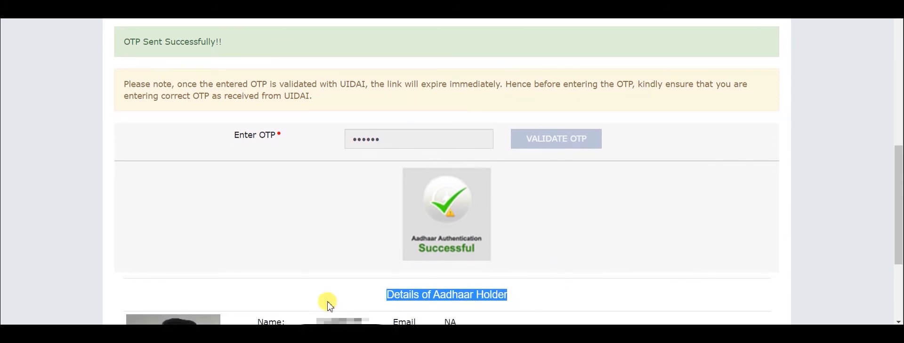